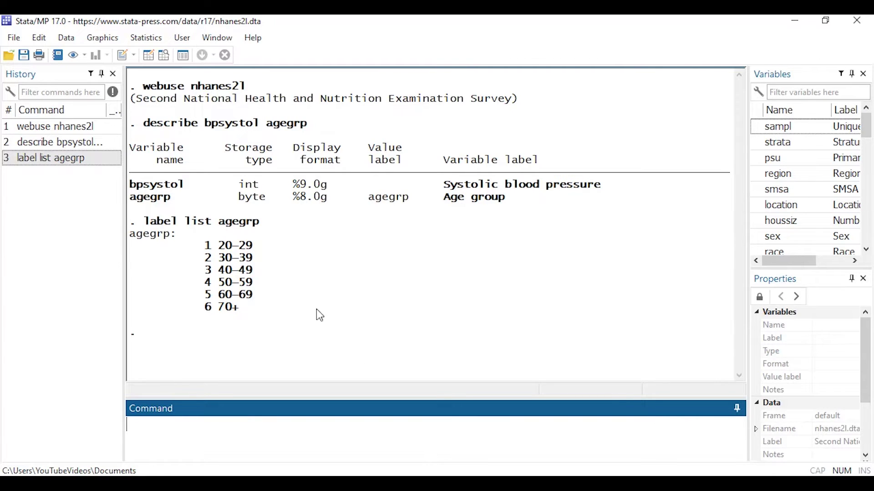
# Highlight the data-loading command, bpsystol and agegrp variables, agegrp value label, and label list command
pyautogui.moveTo(144, 89); pyautogui.dragTo(245, 88)
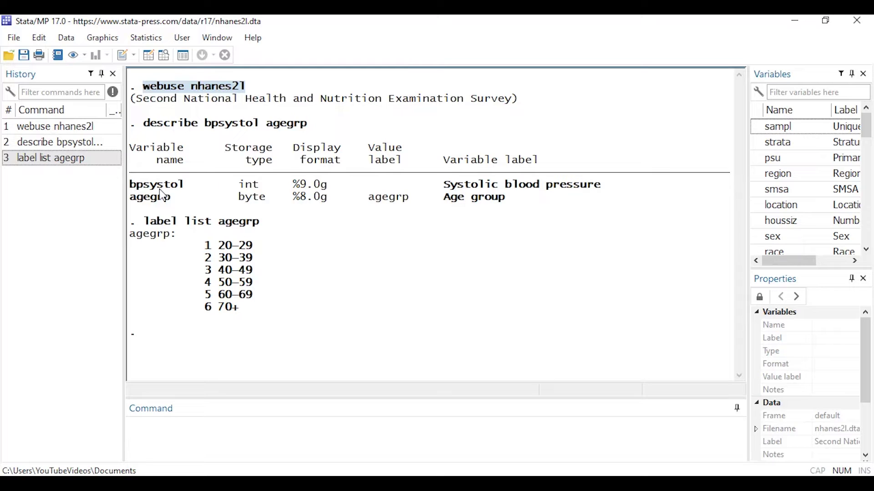
pyautogui.moveTo(131, 184); pyautogui.dragTo(175, 192)
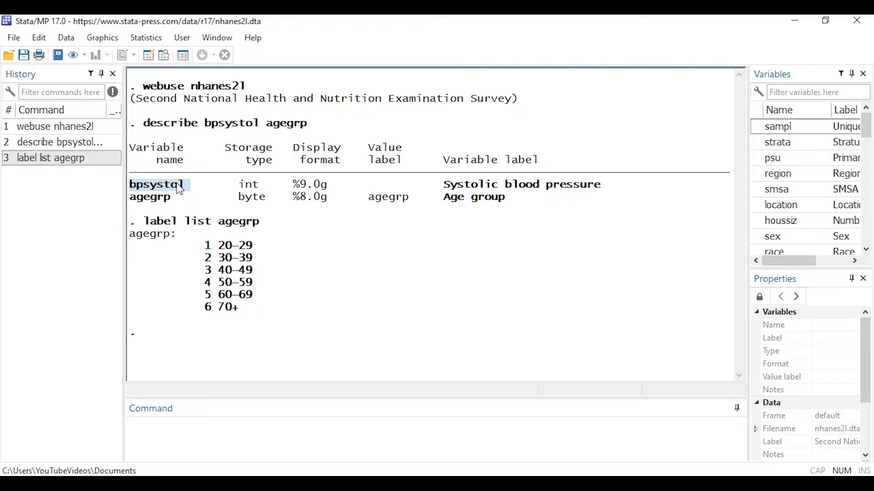
pyautogui.moveTo(130, 198); pyautogui.dragTo(169, 206)
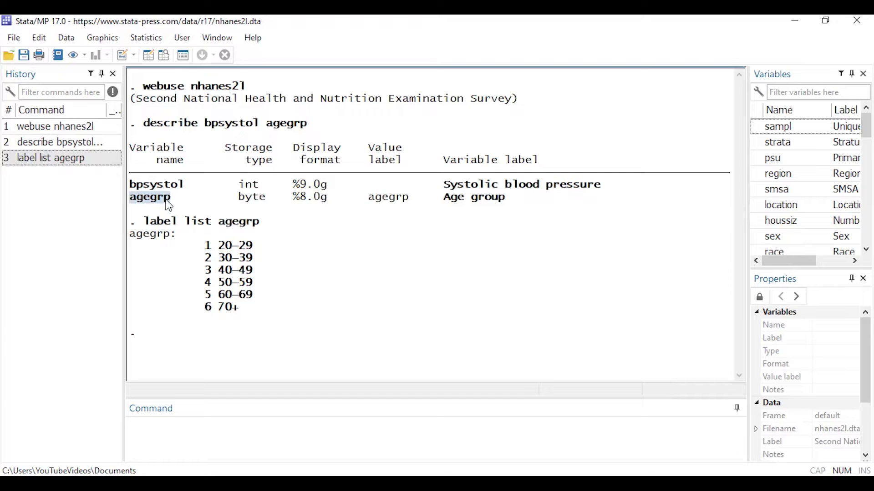
pyautogui.moveTo(366, 199); pyautogui.dragTo(411, 206)
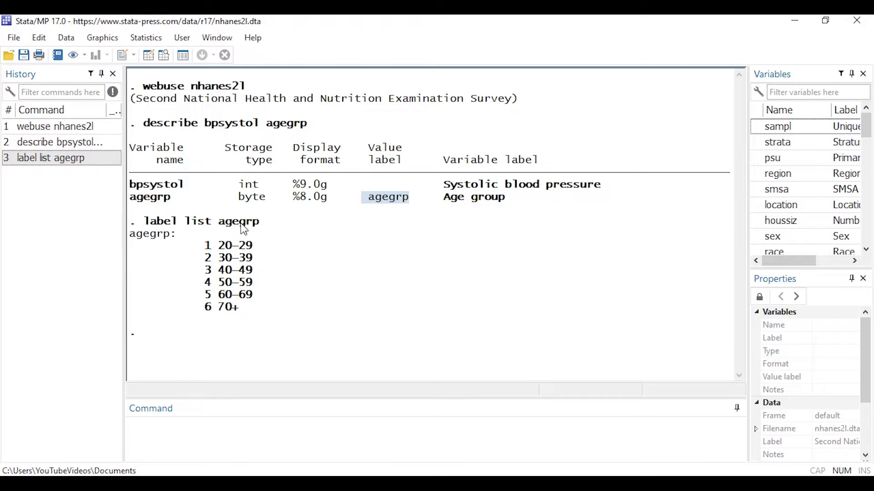
pyautogui.moveTo(144, 222); pyautogui.dragTo(259, 224)
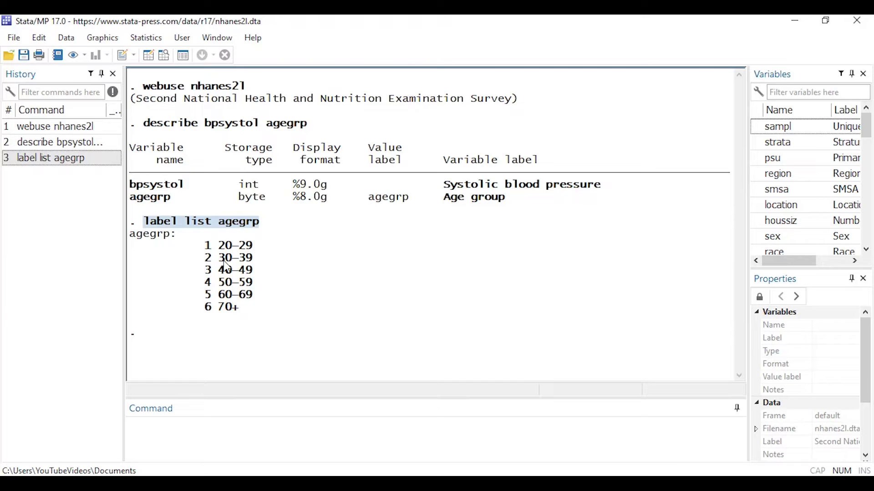
pyautogui.click(266, 253)
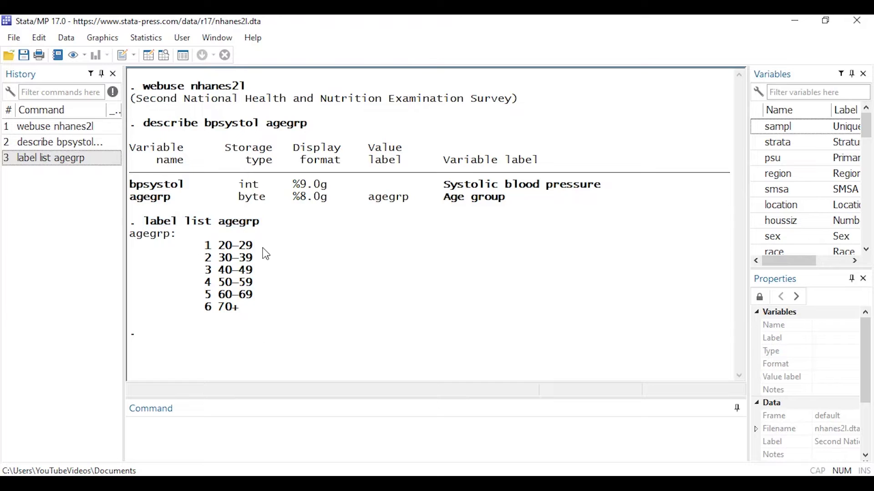
# Open the Linear regression dialog and set bpsystol as the dependent variable
pyautogui.click(133, 39)
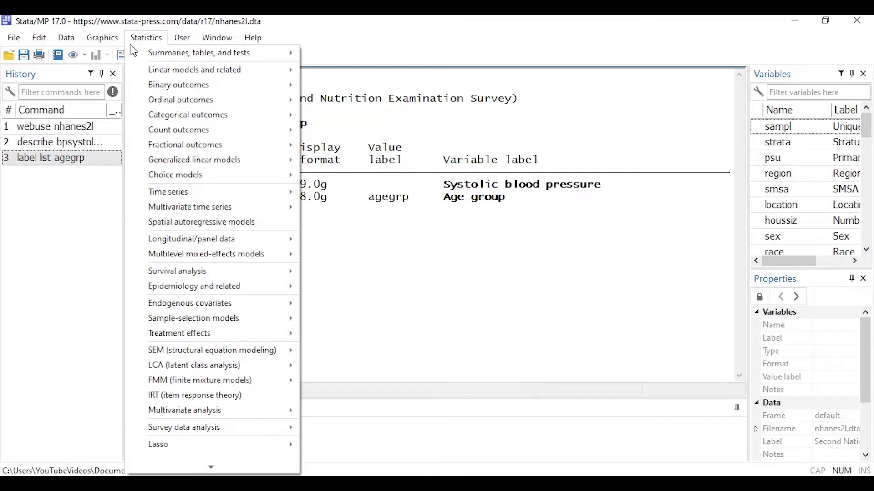
pyautogui.moveTo(136, 73)
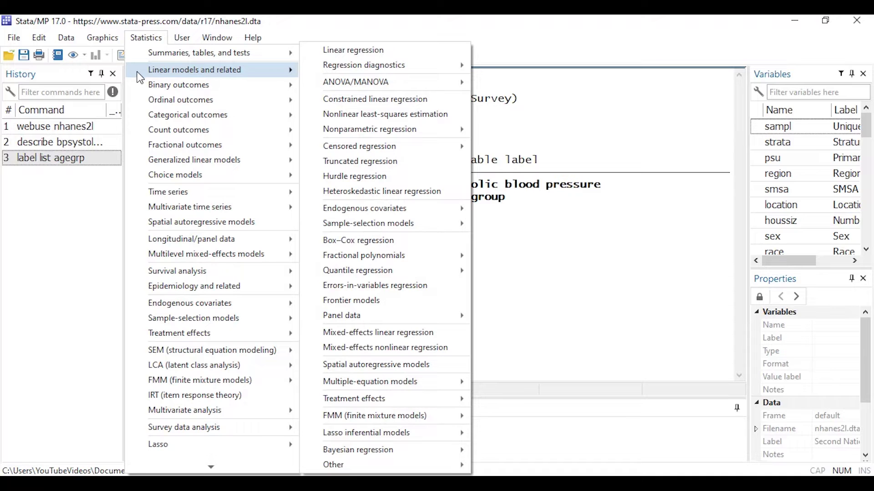
pyautogui.click(314, 51)
pyautogui.moveTo(446, 117); pyautogui.dragTo(572, 50)
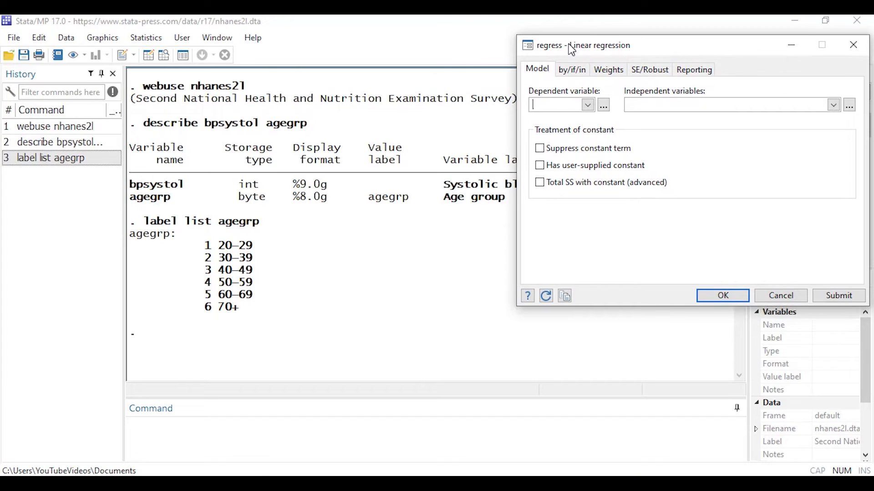
pyautogui.click(589, 105)
pyautogui.moveTo(588, 131); pyautogui.dragTo(591, 152)
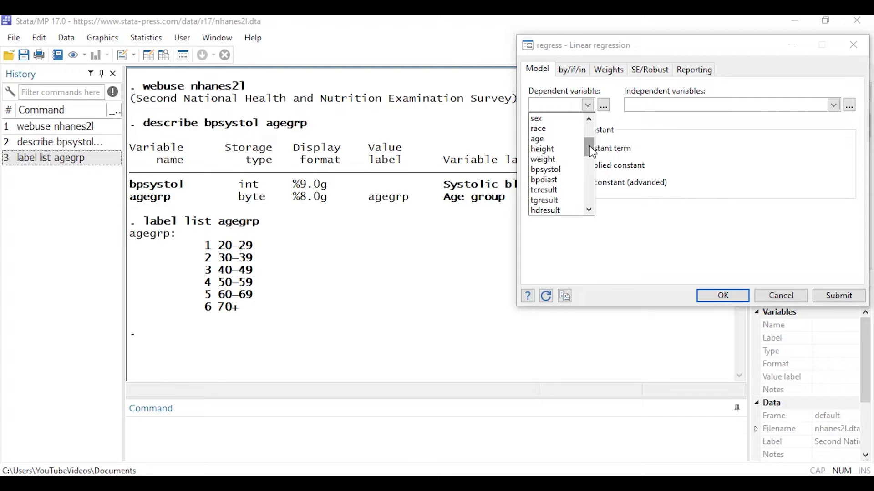
pyautogui.click(569, 170)
# Start the independent variables by opening the factor-variable varlist builder
pyautogui.click(671, 106)
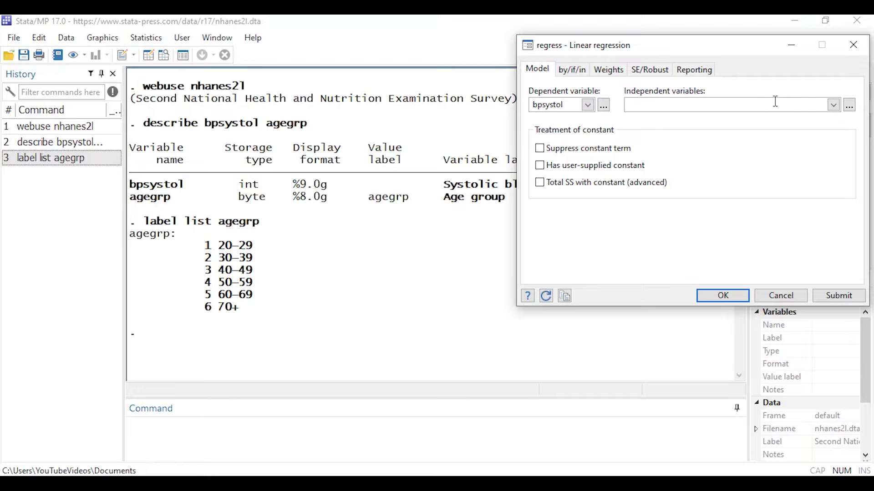
pyautogui.click(834, 106)
pyautogui.click(835, 106)
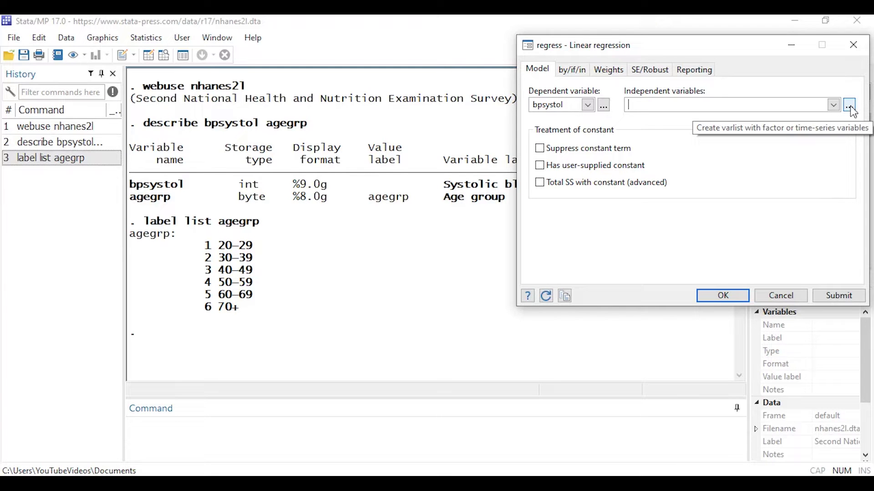
pyautogui.click(849, 106)
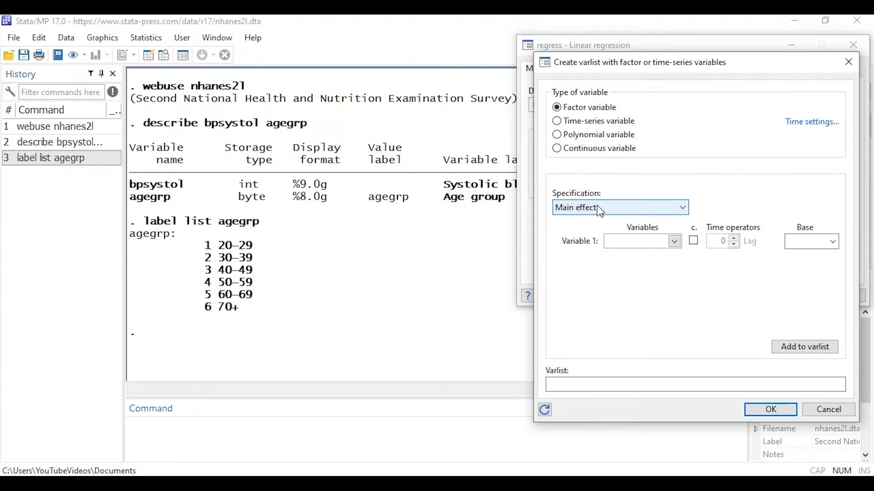
# Build a Main effect term with agegrp as Variable 1 and accept i.agegrp as the predictor
pyautogui.click(685, 210)
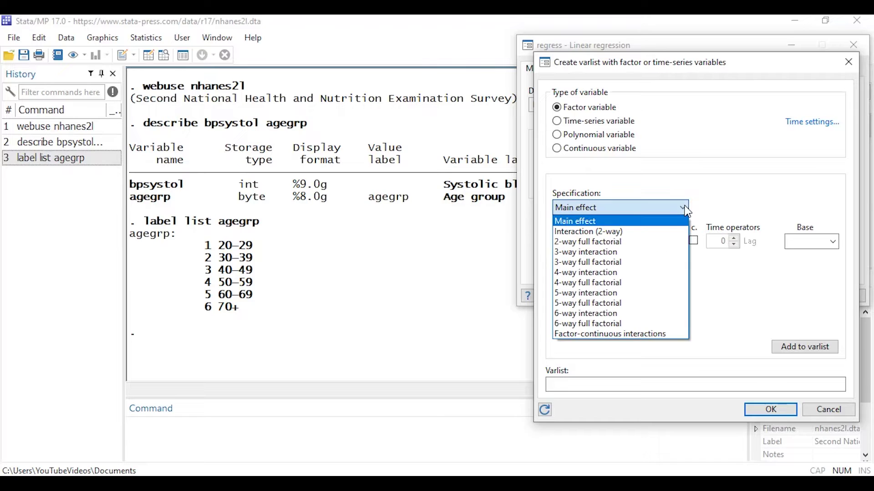
pyautogui.click(685, 207)
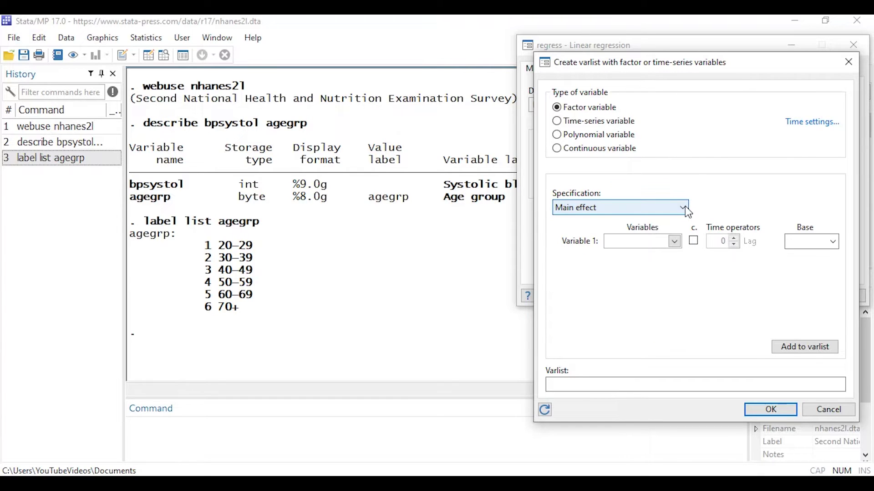
pyautogui.click(675, 242)
pyautogui.click(681, 273)
pyautogui.moveTo(682, 275); pyautogui.dragTo(669, 348)
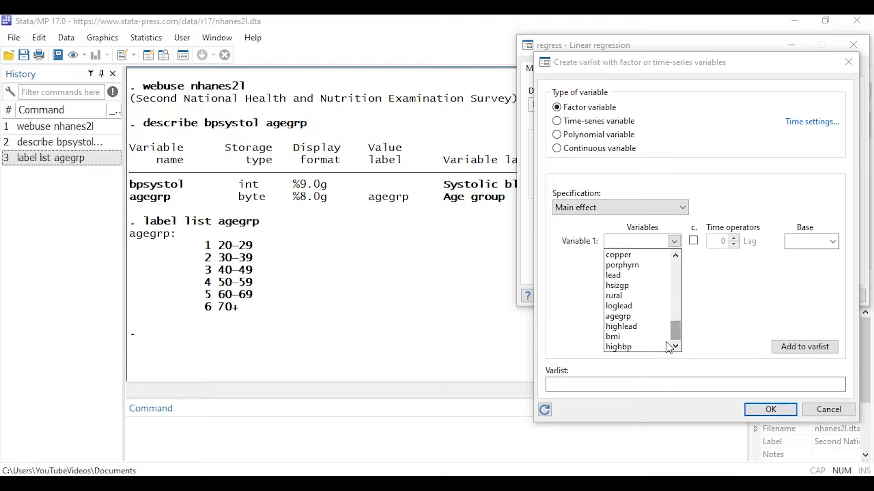
pyautogui.click(636, 318)
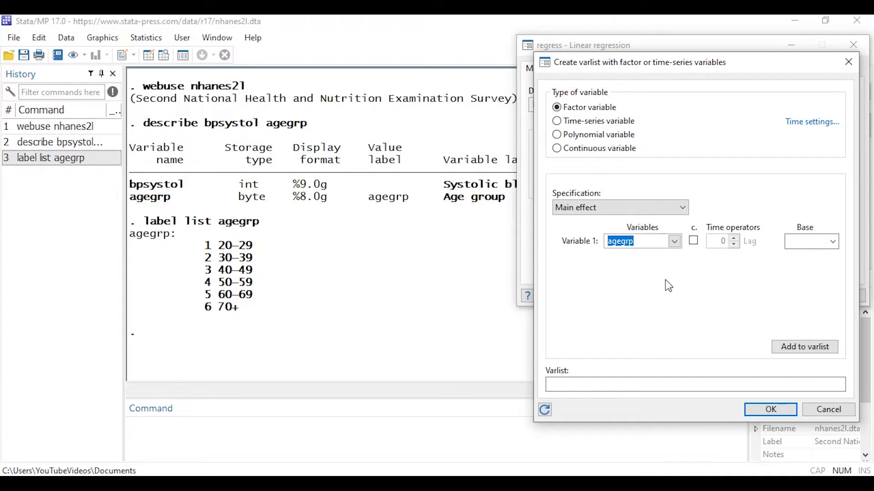
pyautogui.click(791, 352)
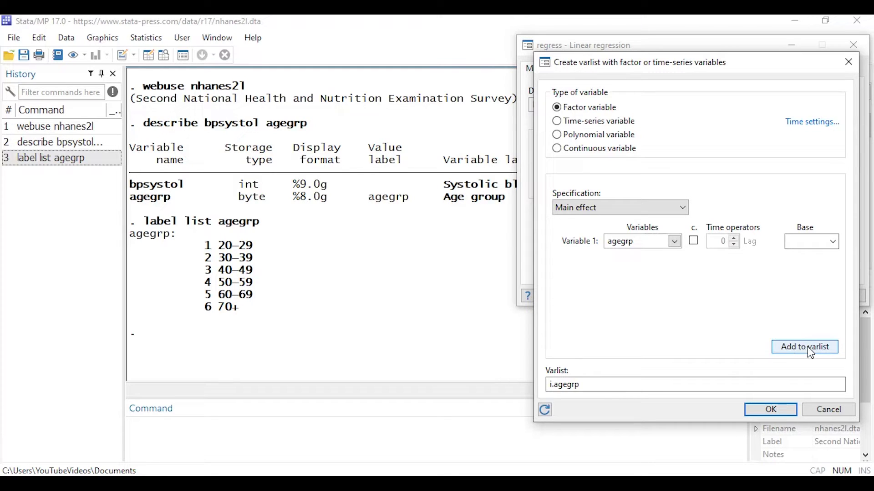
pyautogui.click(633, 388)
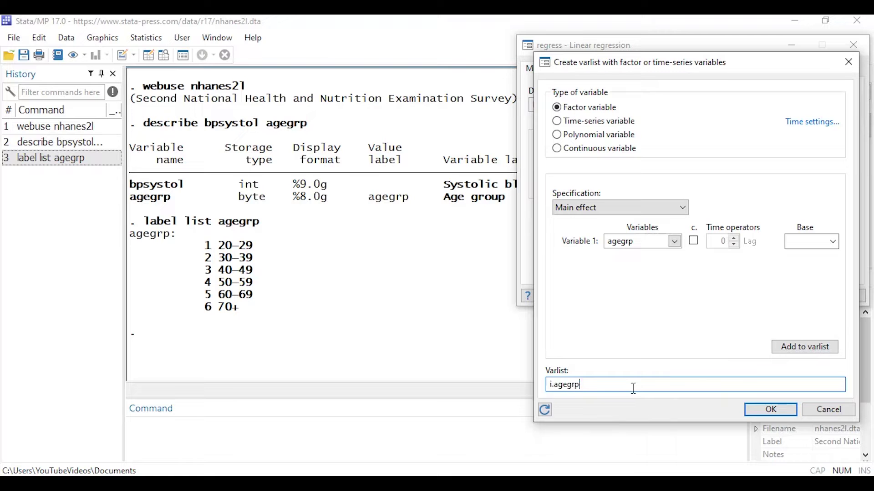
pyautogui.click(771, 411)
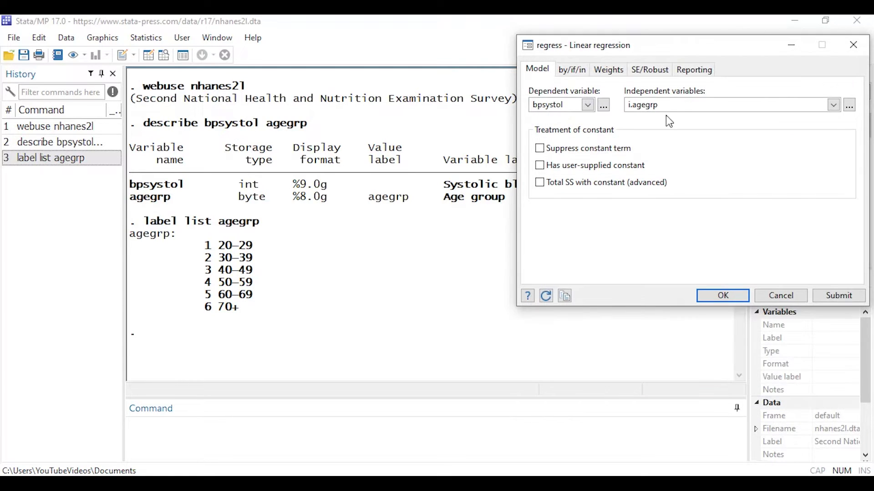
# Confirm i.agegrp as the predictor and run regress bpsystol i.agegrp
pyautogui.moveTo(669, 106); pyautogui.dragTo(616, 106)
pyautogui.click(705, 105)
pyautogui.moveTo(667, 105); pyautogui.dragTo(620, 107)
pyautogui.click(676, 104)
pyautogui.click(734, 296)
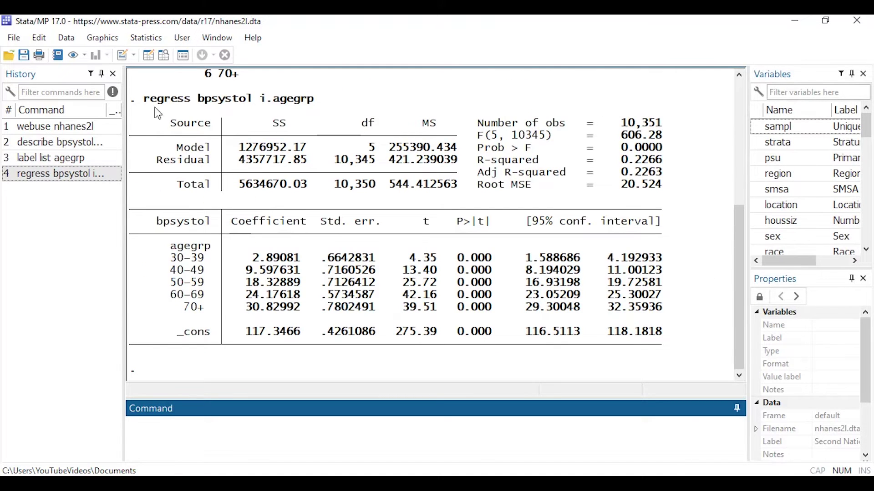
pyautogui.moveTo(144, 99); pyautogui.dragTo(316, 101)
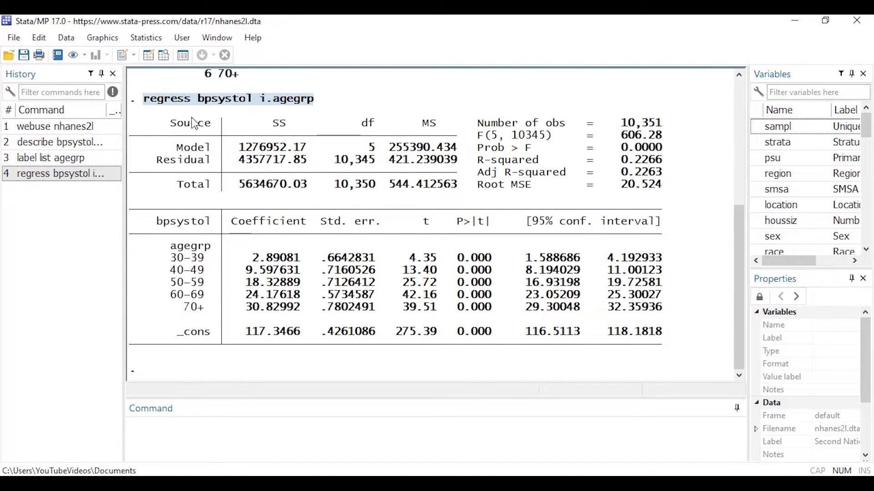
pyautogui.moveTo(198, 100); pyautogui.dragTo(278, 103)
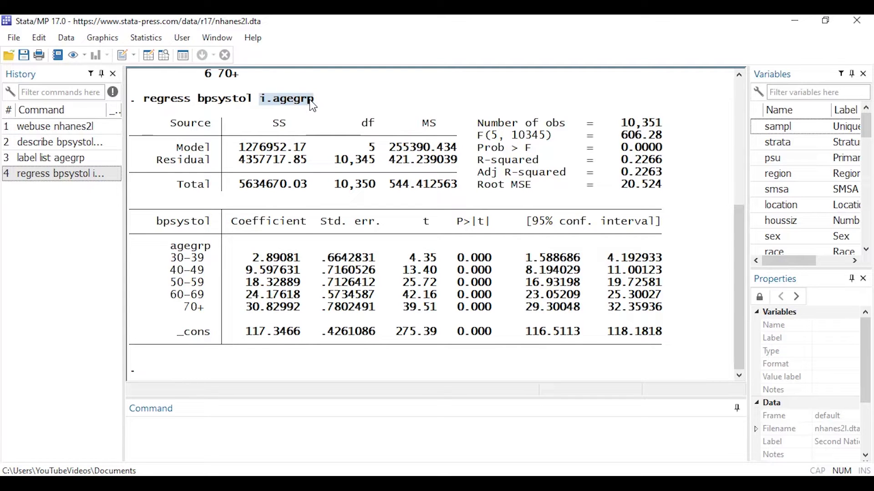
pyautogui.moveTo(263, 103); pyautogui.dragTo(274, 109)
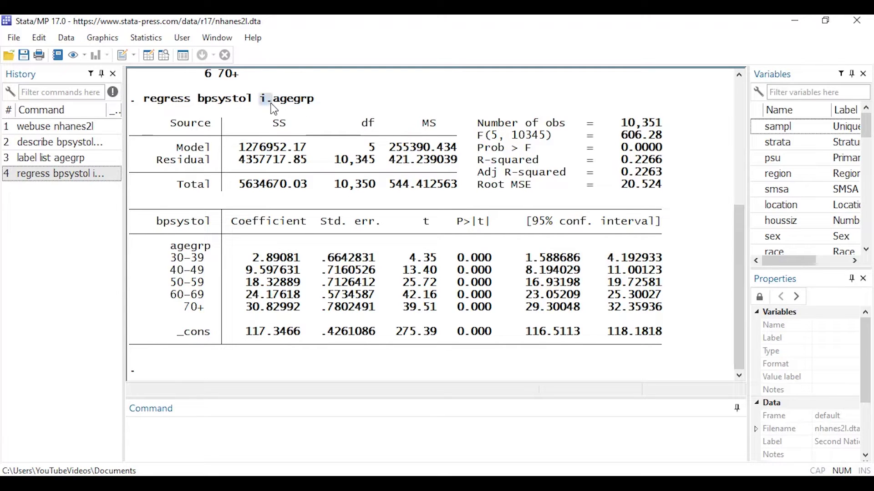
pyautogui.click(291, 103)
pyautogui.moveTo(177, 334); pyautogui.dragTo(298, 339)
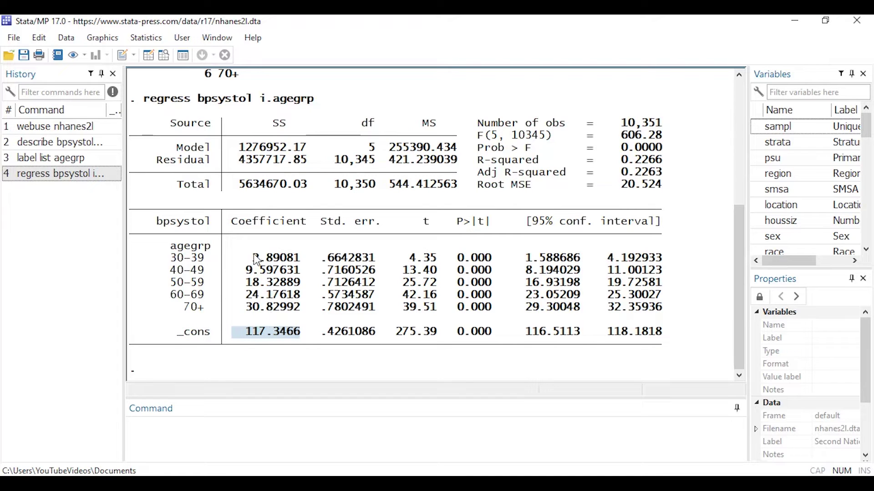
pyautogui.moveTo(245, 257); pyautogui.dragTo(298, 260)
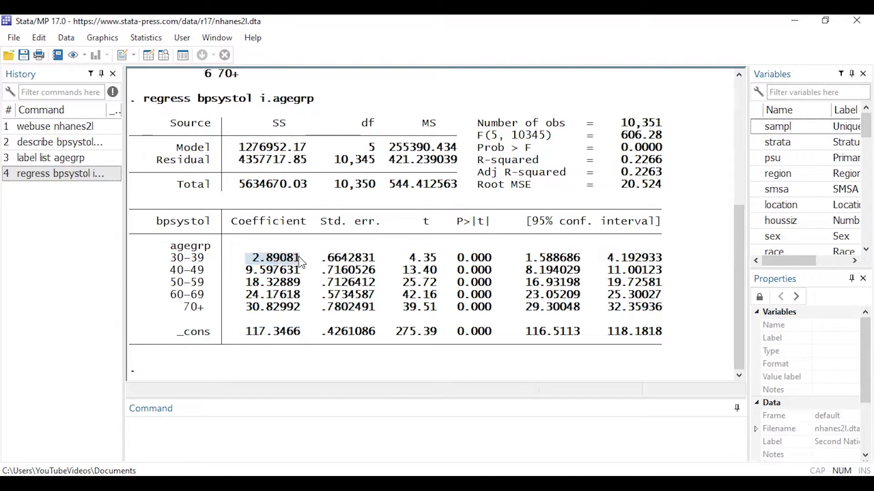
pyautogui.moveTo(246, 270); pyautogui.dragTo(300, 274)
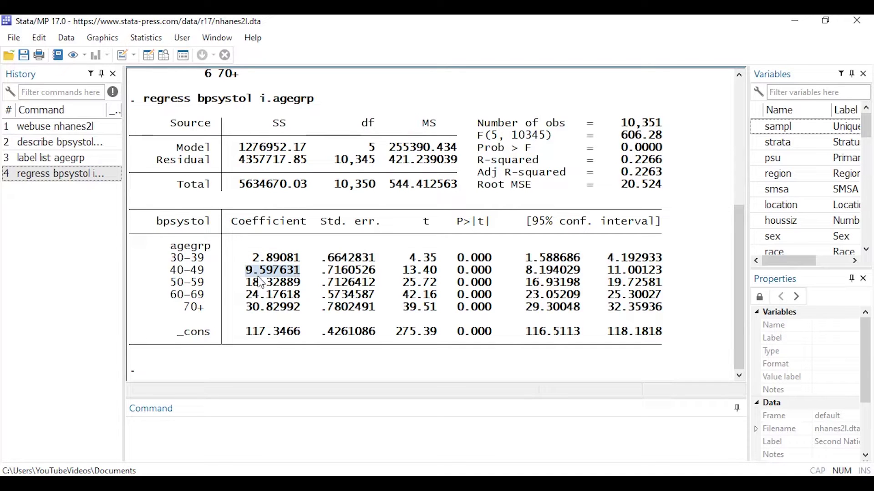
pyautogui.moveTo(246, 282); pyautogui.dragTo(300, 286)
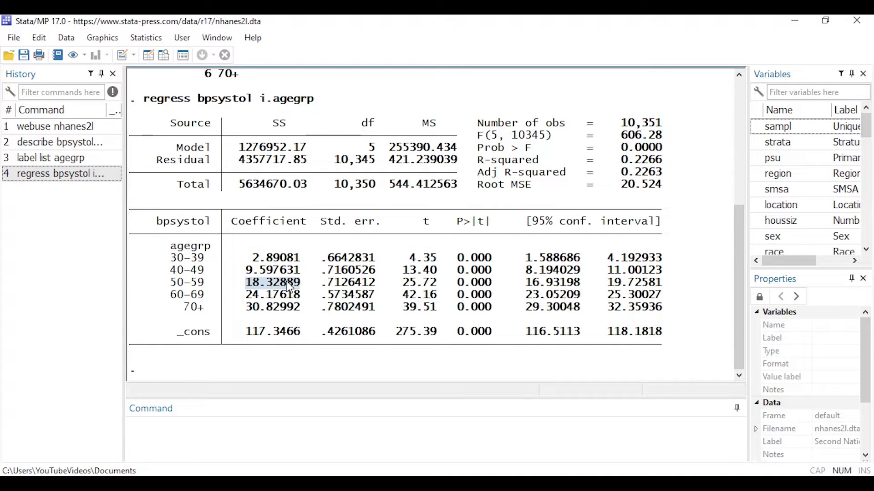
pyautogui.click(286, 287)
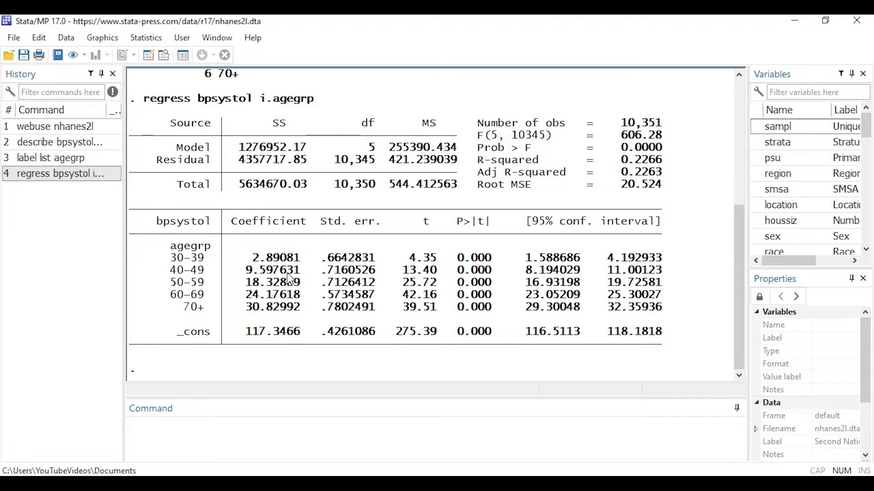
pyautogui.moveTo(253, 259); pyautogui.dragTo(490, 259)
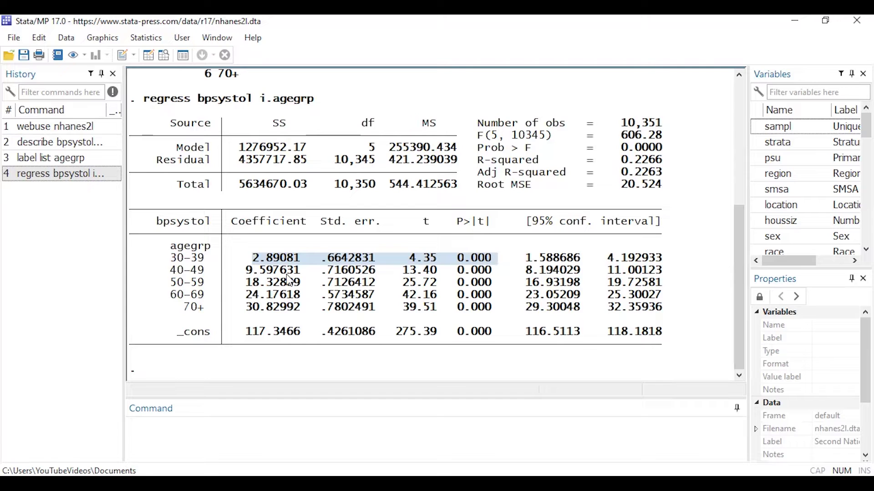
pyautogui.moveTo(246, 273); pyautogui.dragTo(490, 275)
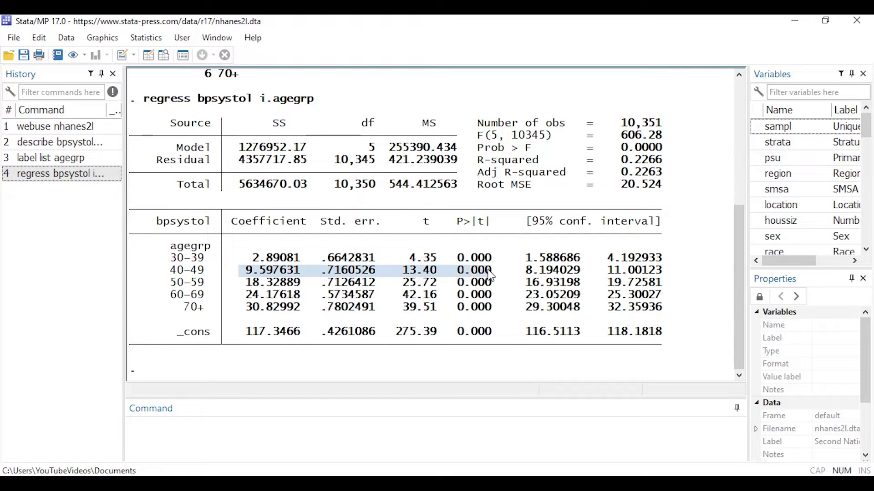
pyautogui.click(491, 275)
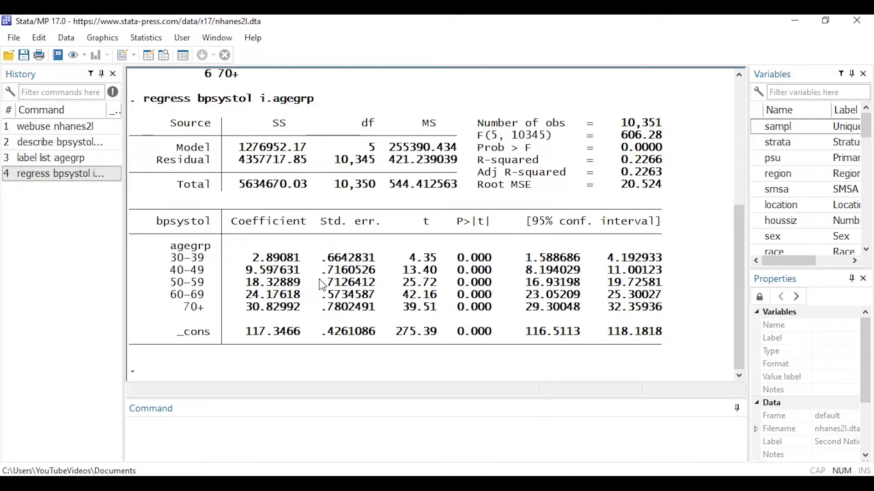
pyautogui.click(353, 436)
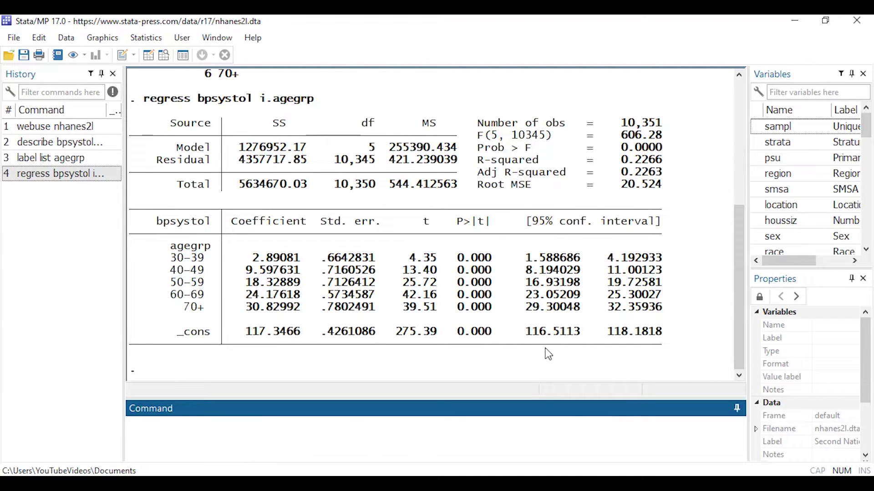
# Run testparm i.agegrp and highlight F(5, 10345) = 606.28, Prob > F, and the constraint terms
pyautogui.write('testparm i.agegrp')
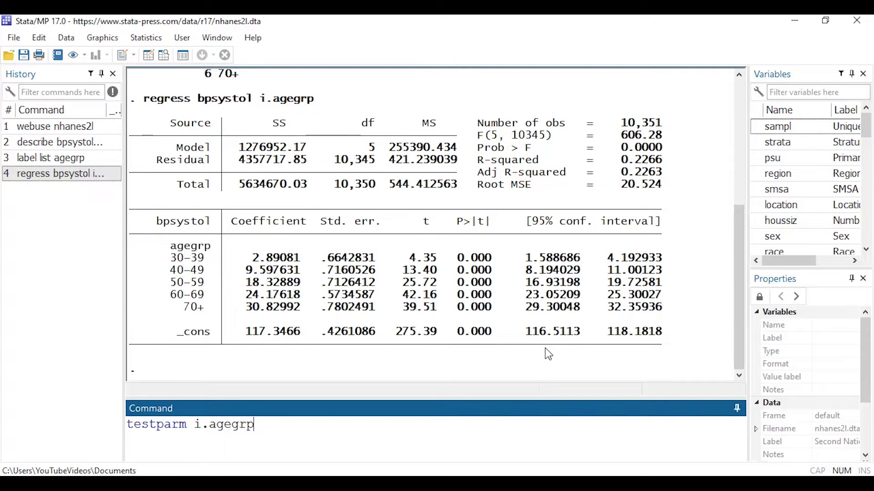
pyautogui.press('Return')
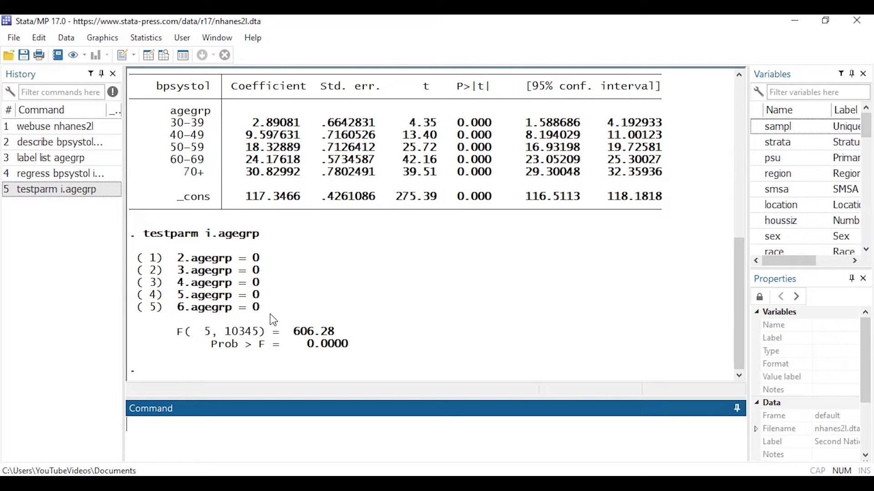
pyautogui.moveTo(172, 332); pyautogui.dragTo(337, 339)
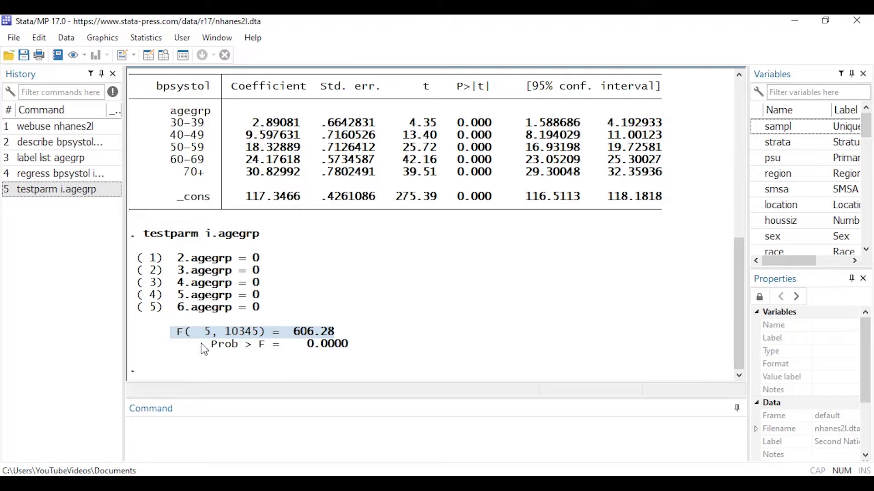
pyautogui.click(217, 349)
pyautogui.moveTo(214, 345); pyautogui.dragTo(350, 346)
pyautogui.click(348, 345)
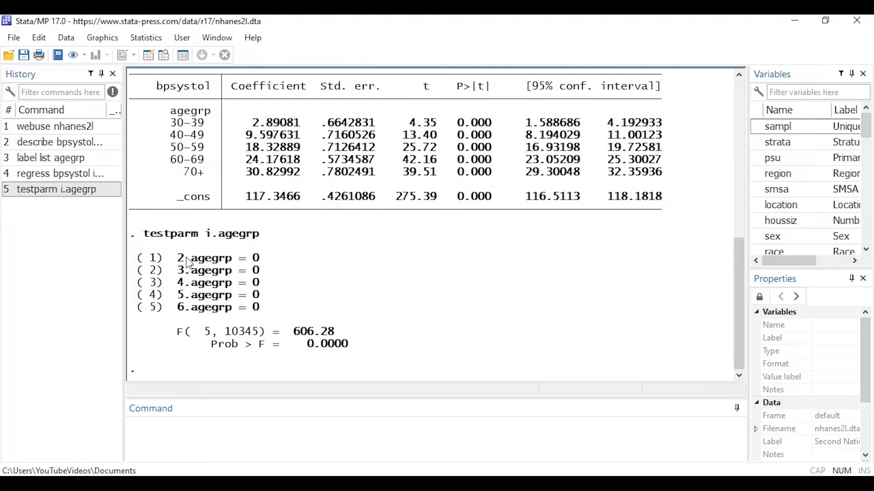
pyautogui.moveTo(178, 258); pyautogui.dragTo(232, 263)
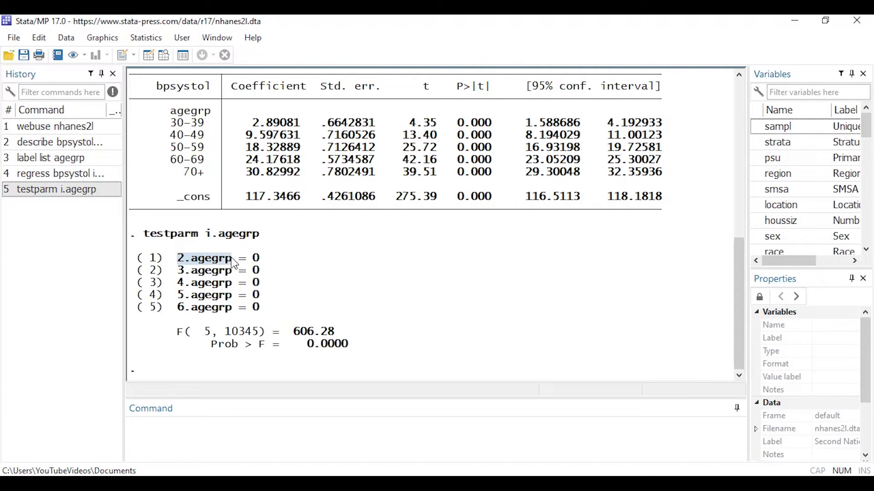
pyautogui.moveTo(178, 308); pyautogui.dragTo(230, 314)
pyautogui.click(237, 314)
pyautogui.click(292, 446)
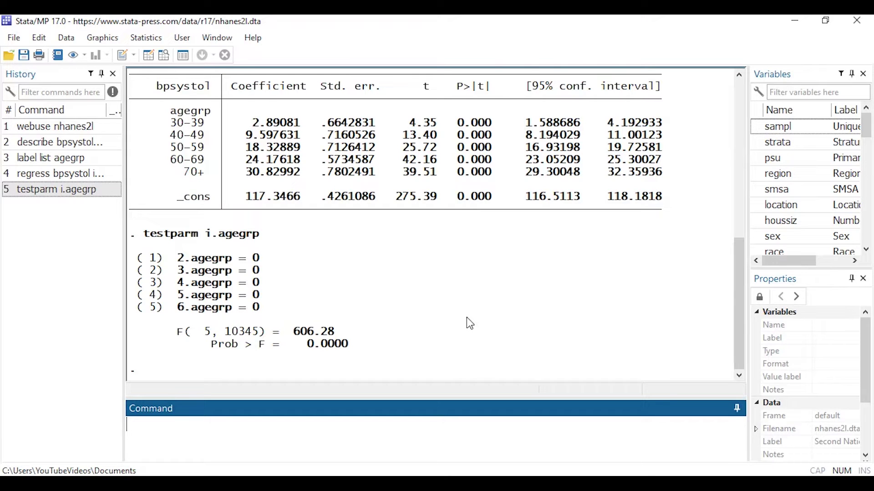
# Run test 2.agegrp = 6.agegrp and highlight its constraint, F = 1136.36 and Prob > F
pyautogui.write('test 2.agegrp = ')
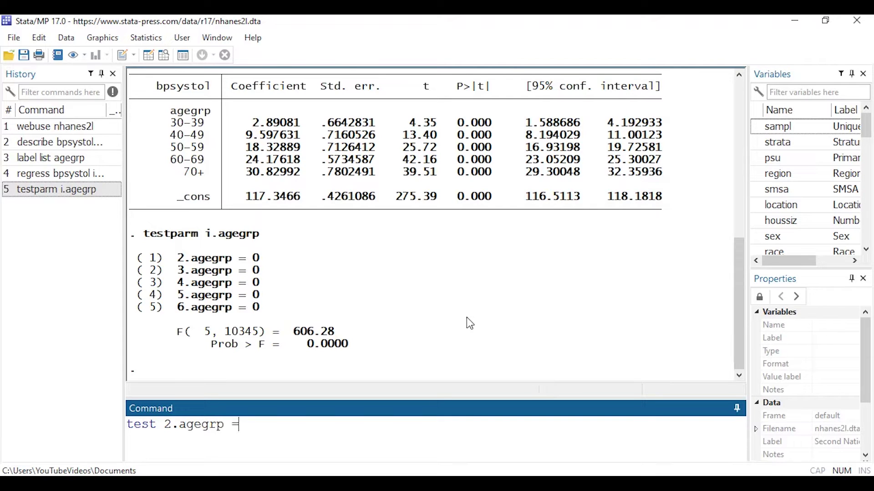
pyautogui.write('6.agegr')
pyautogui.press('BackSpace')
pyautogui.write('egrp')
pyautogui.press('Return')
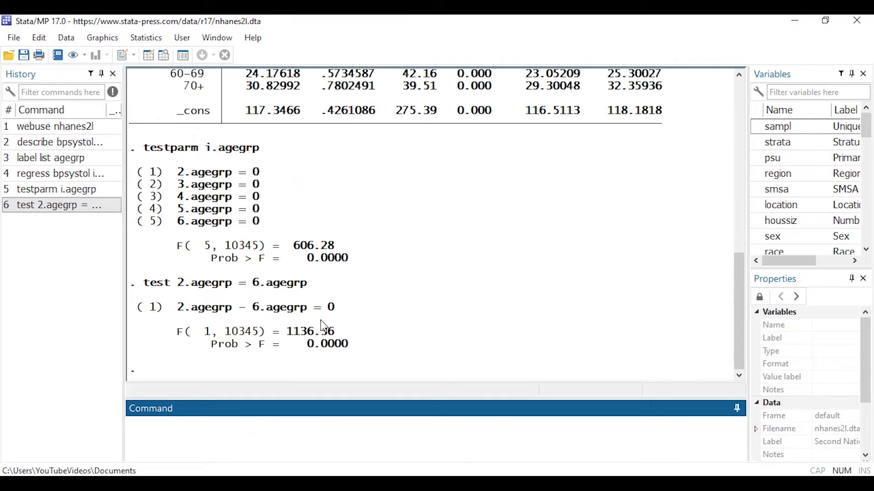
pyautogui.moveTo(179, 307); pyautogui.dragTo(336, 308)
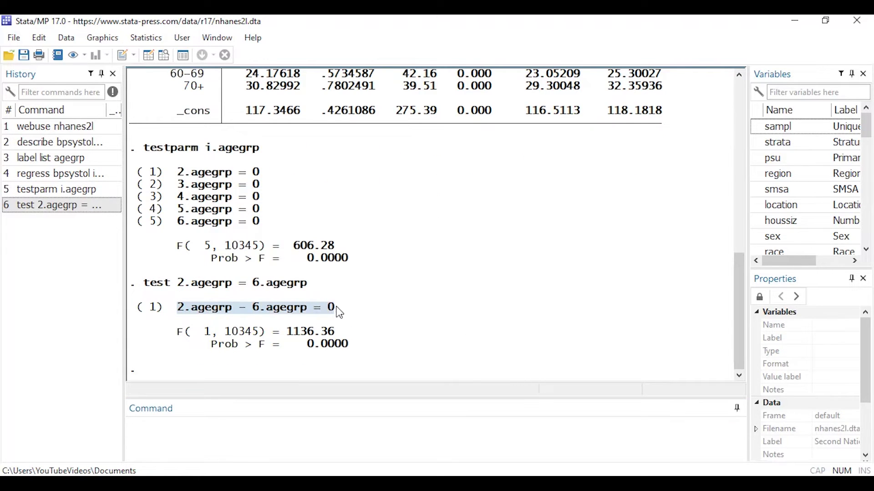
pyautogui.moveTo(179, 336); pyautogui.dragTo(338, 330)
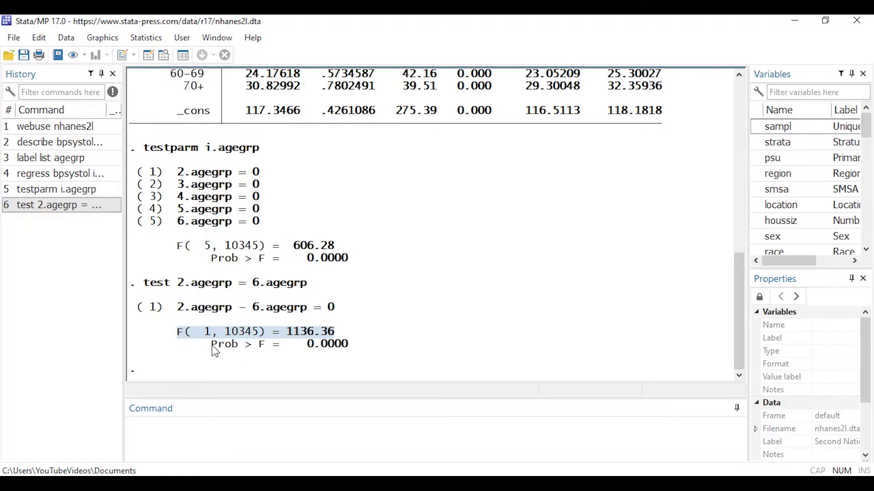
pyautogui.moveTo(211, 346); pyautogui.dragTo(362, 351)
pyautogui.click(375, 351)
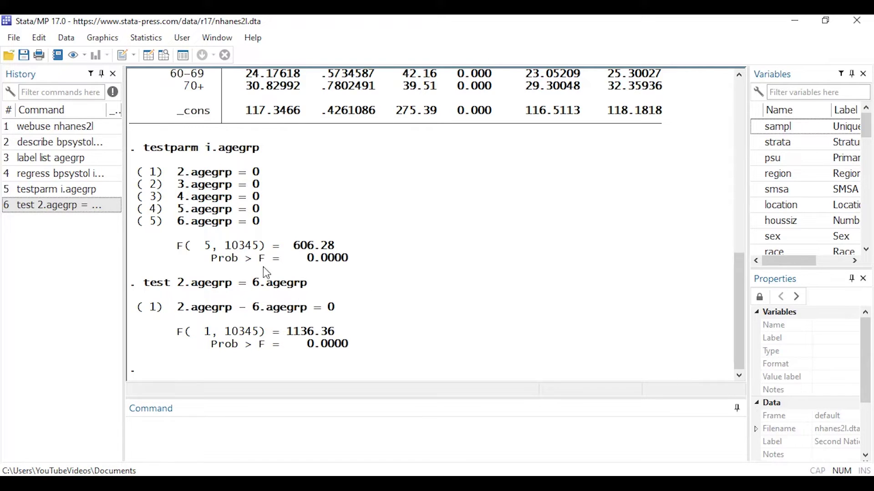
# Show the Statistics menu down to its Postestimation entry
pyautogui.click(132, 40)
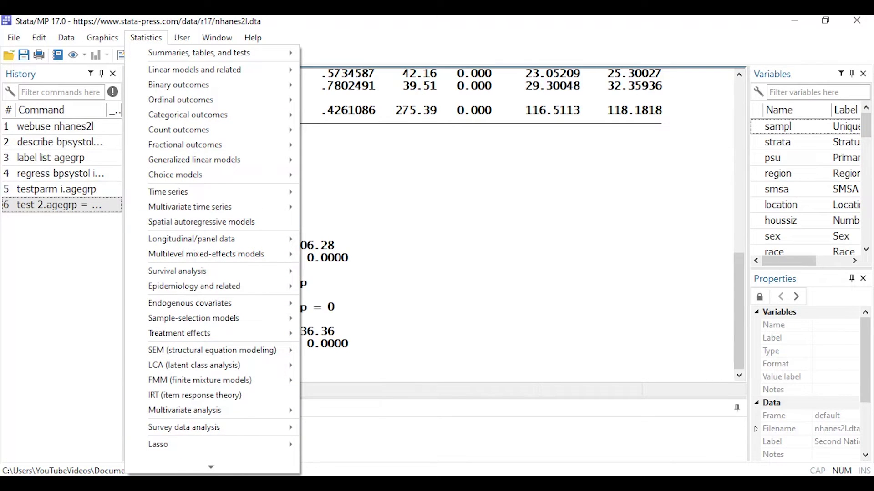
pyautogui.moveTo(211, 469)
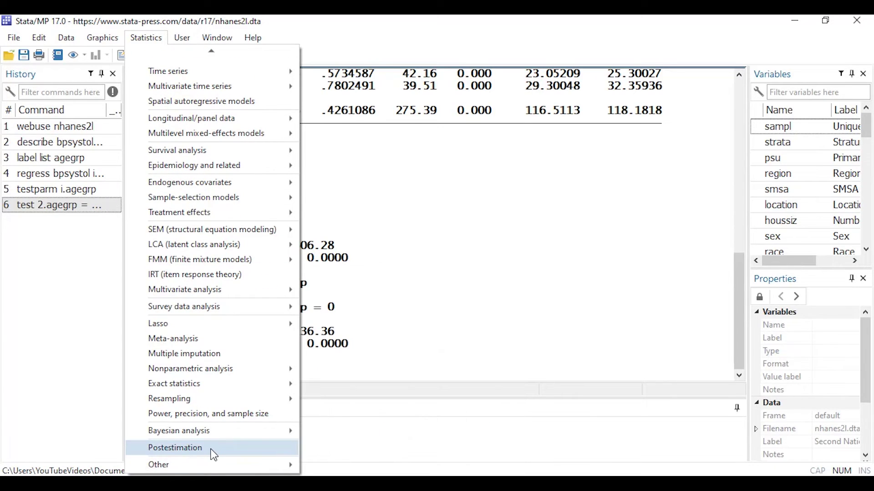
# Open the Postestimation Selector and choose Marginal effects > Basic and low-dimensional analysis
pyautogui.click(213, 449)
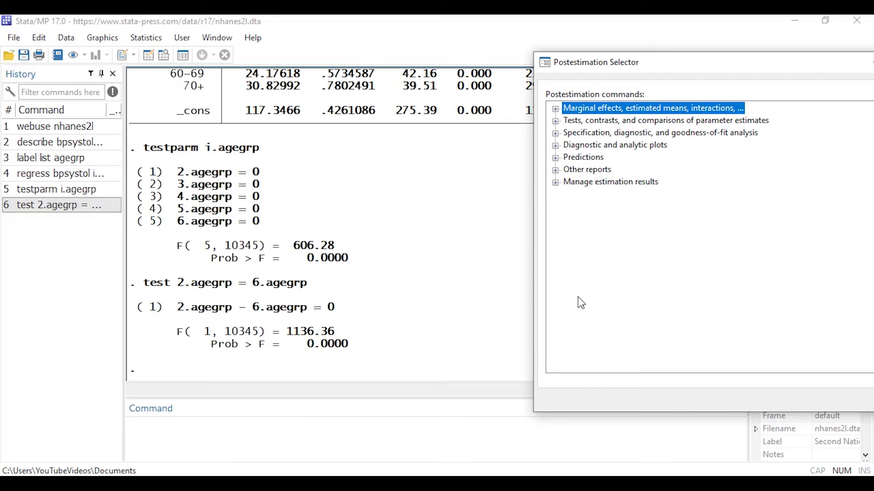
pyautogui.moveTo(668, 74); pyautogui.dragTo(584, 32)
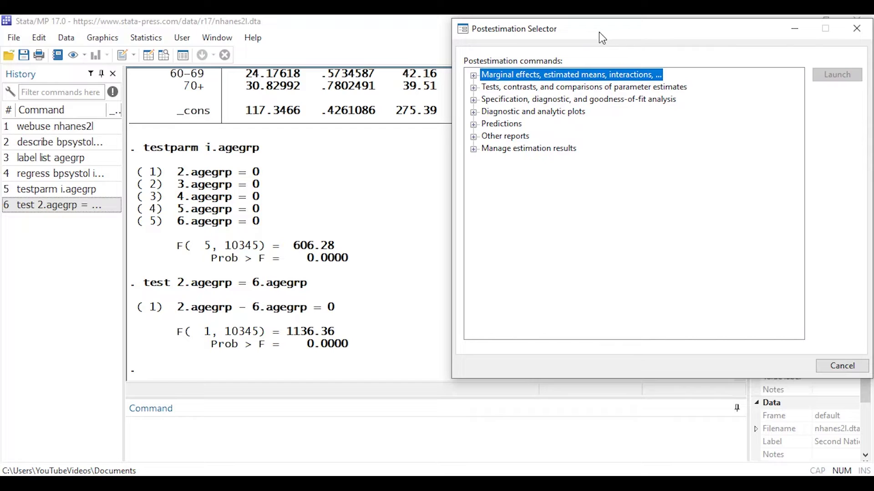
pyautogui.click(473, 88)
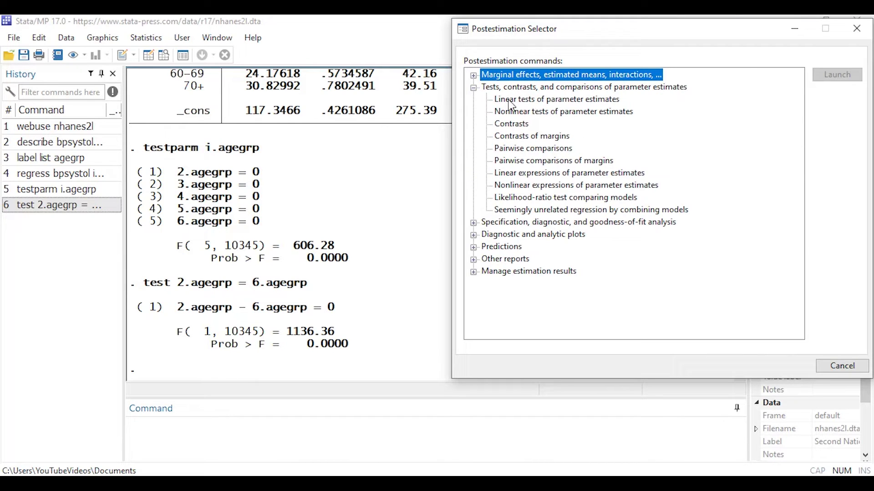
pyautogui.click(474, 88)
pyautogui.click(474, 87)
pyautogui.click(474, 88)
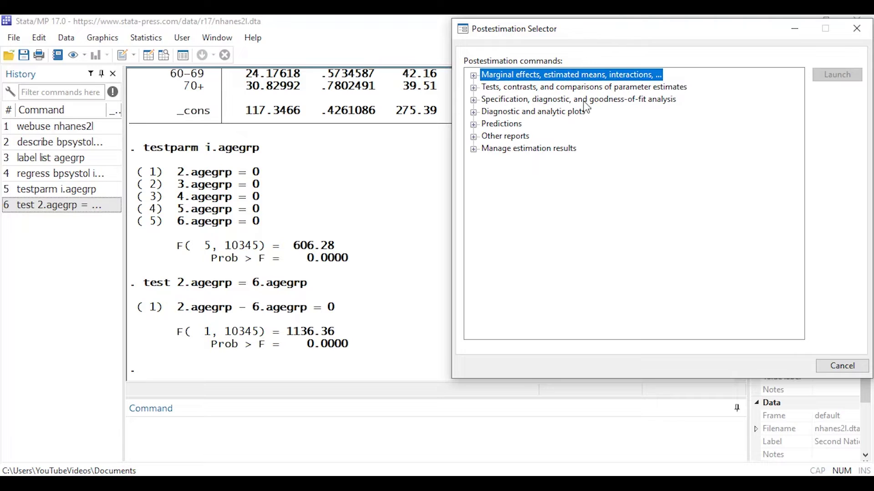
pyautogui.click(473, 75)
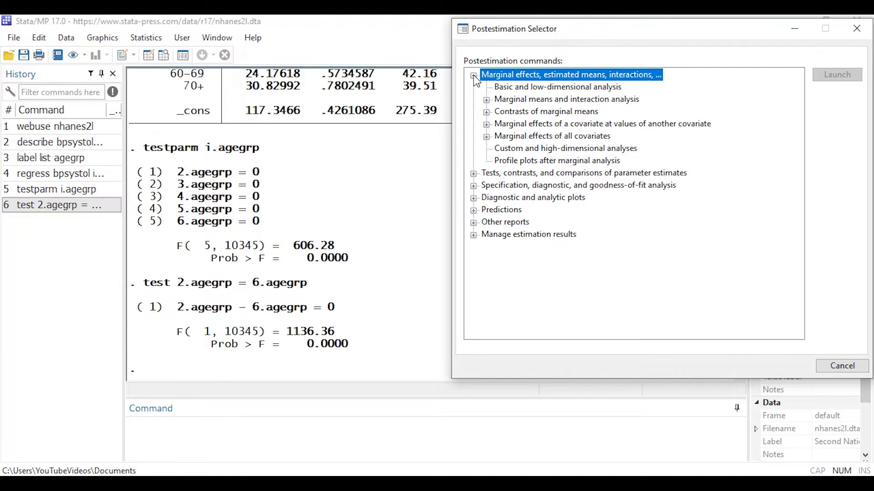
pyautogui.click(509, 90)
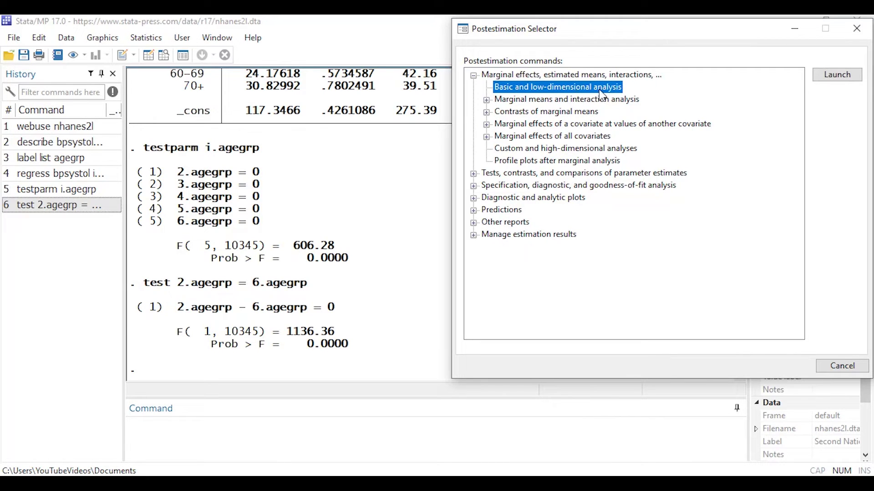
# Run margins with Categorical covariate agegrp and Marginal means analysis
pyautogui.click(825, 75)
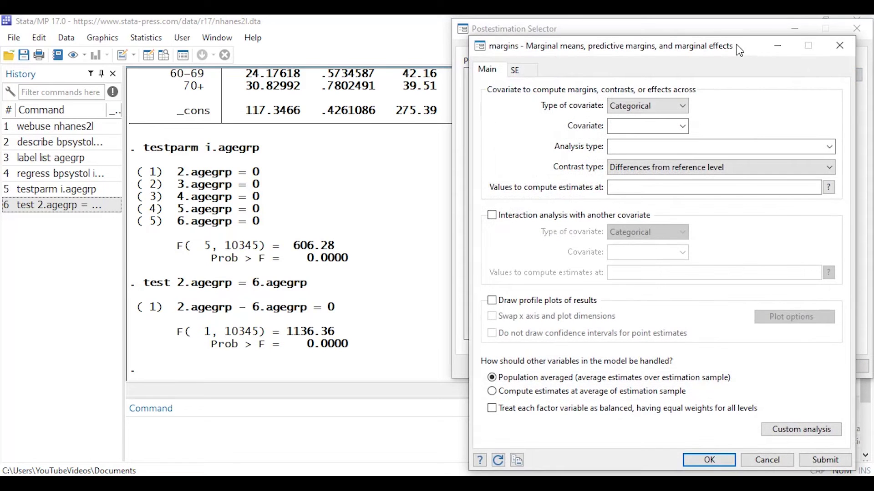
pyautogui.moveTo(734, 46); pyautogui.dragTo(745, 32)
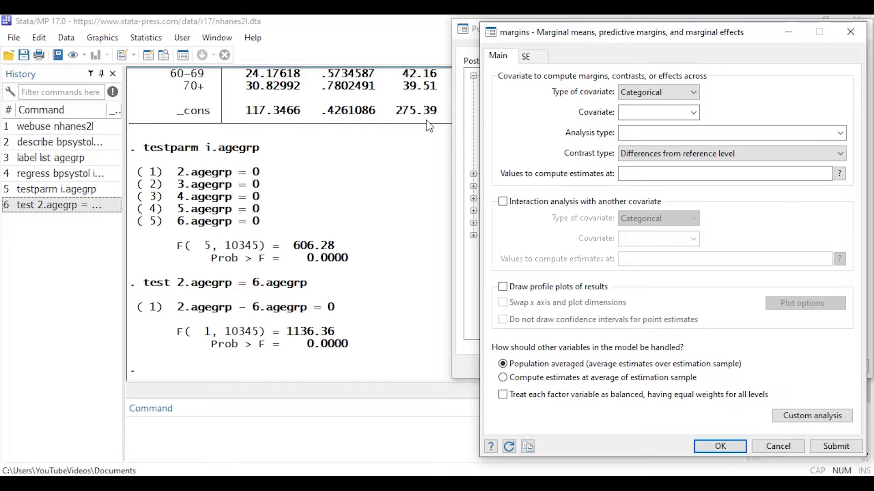
pyautogui.click(694, 93)
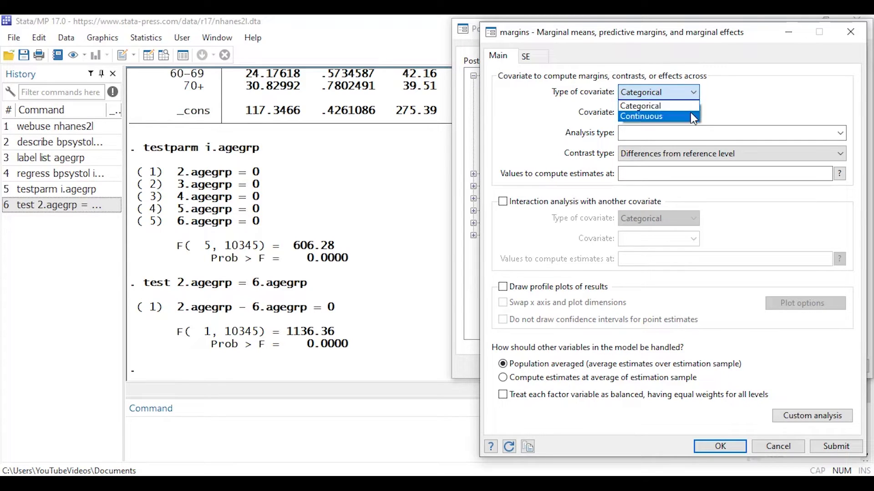
pyautogui.click(651, 106)
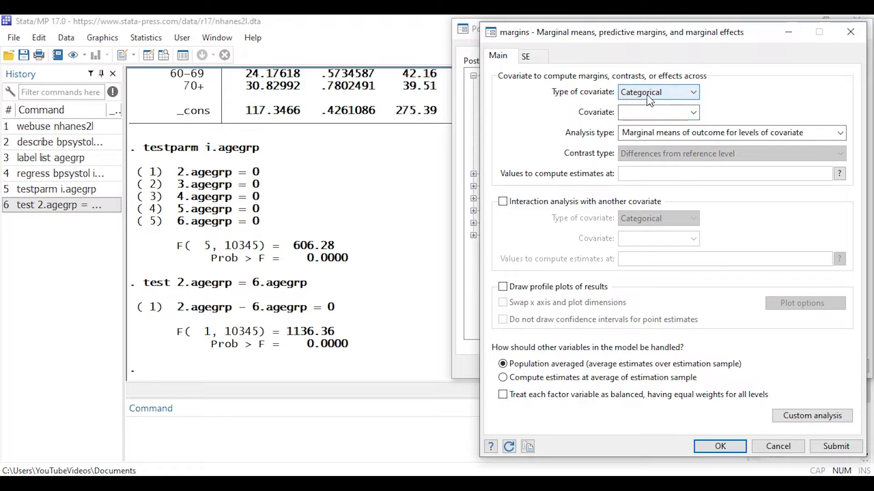
pyautogui.click(693, 113)
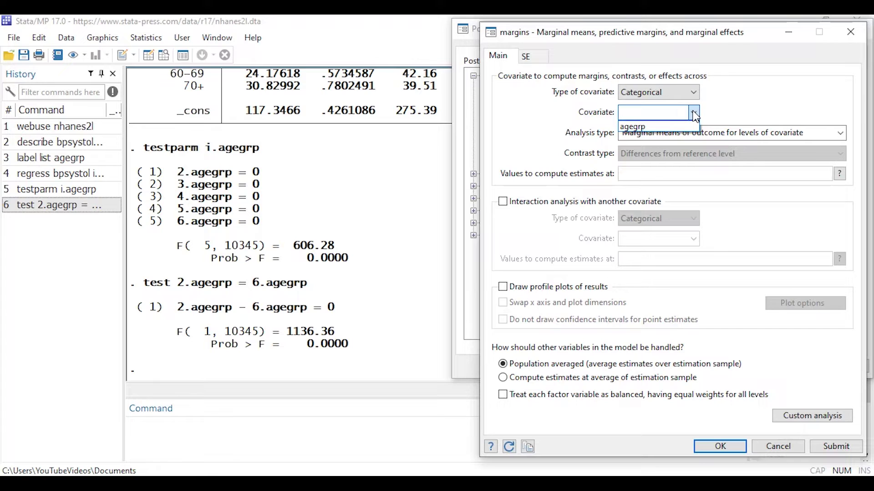
pyautogui.click(660, 128)
pyautogui.click(663, 109)
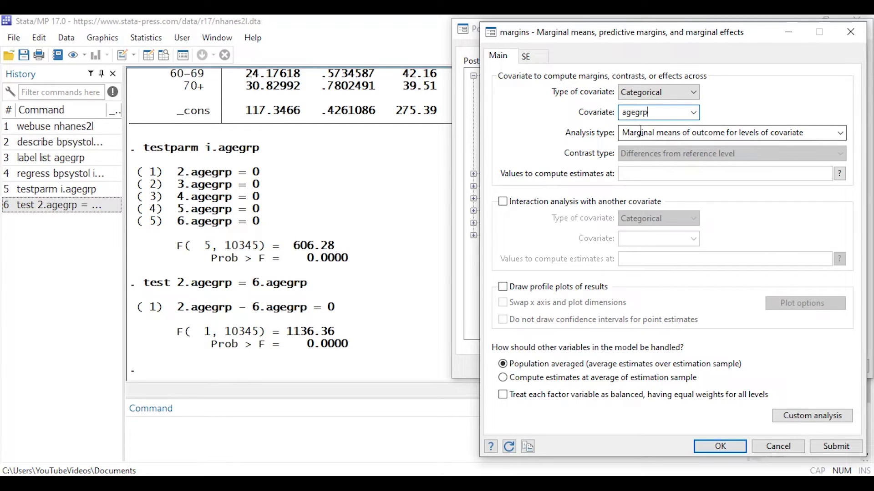
pyautogui.click(840, 133)
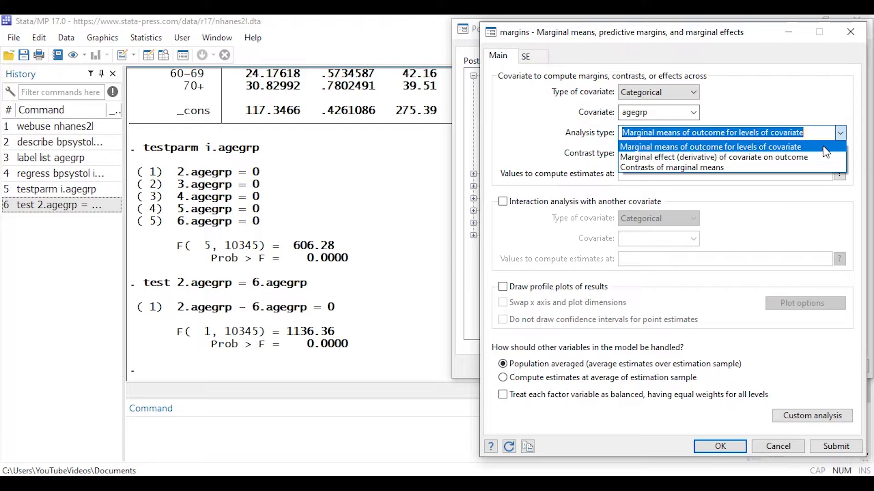
pyautogui.click(840, 134)
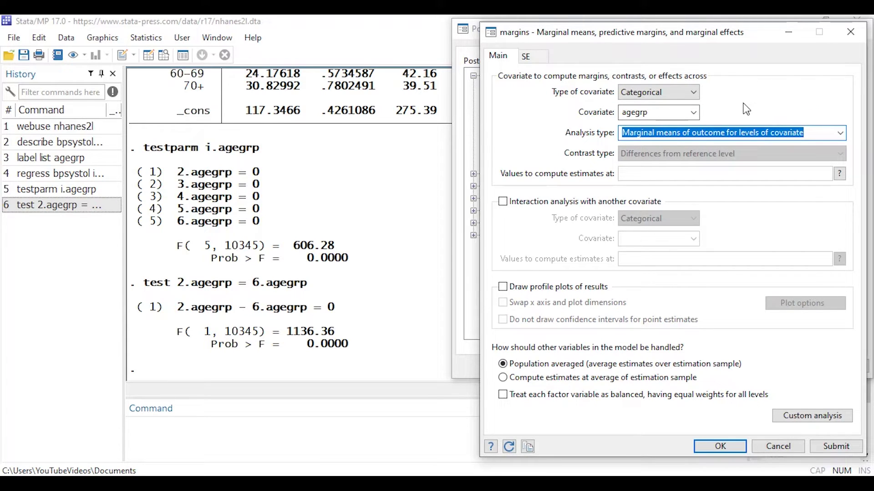
pyautogui.click(734, 448)
# Move the Postestimation Selector aside to view the margins results, then bring it back
pyautogui.moveTo(545, 36); pyautogui.dragTo(762, 52)
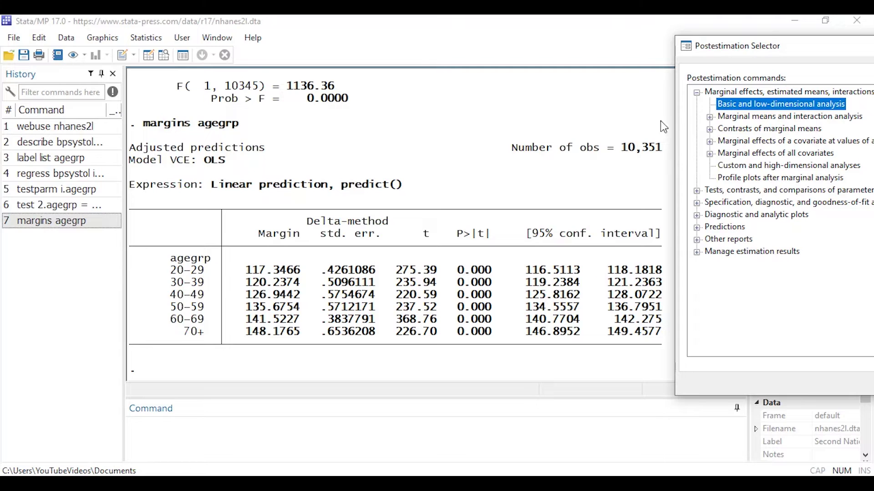
pyautogui.moveTo(753, 47); pyautogui.dragTo(531, 35)
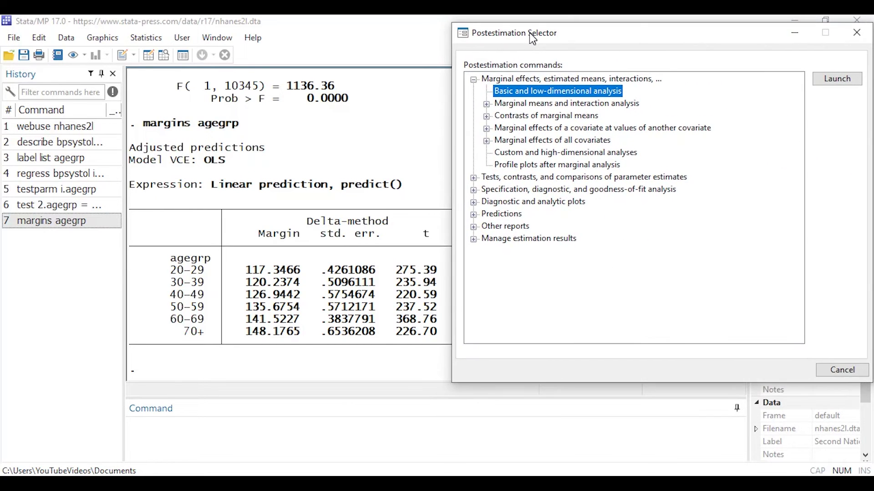
# Draw a marginsplot profile plot with agegrp on the x axis
pyautogui.click(528, 165)
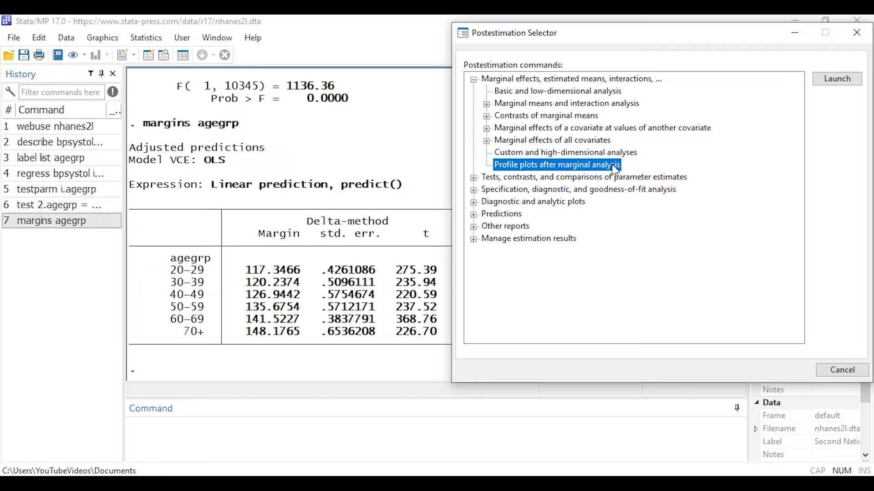
pyautogui.click(828, 81)
pyautogui.moveTo(742, 56); pyautogui.dragTo(726, 40)
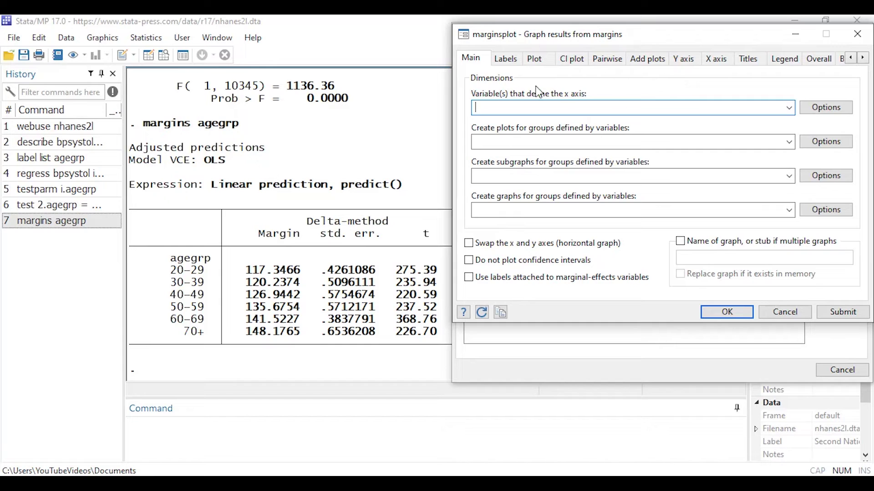
pyautogui.click(789, 108)
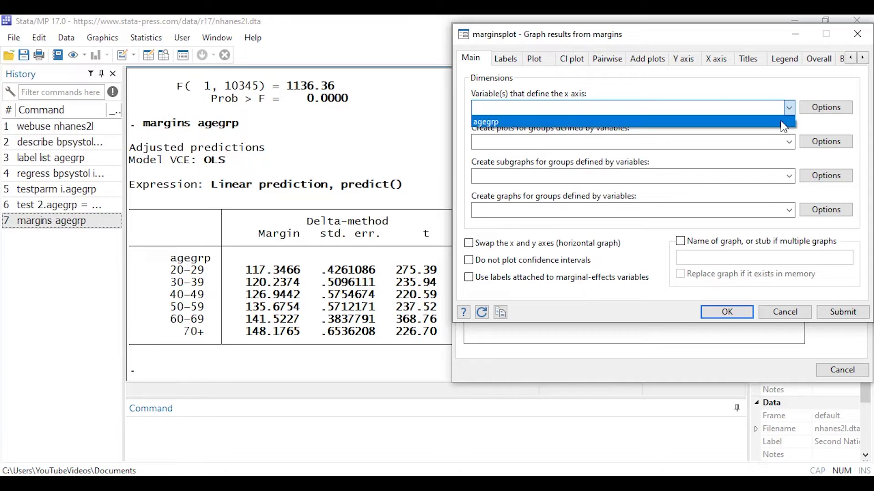
pyautogui.click(784, 123)
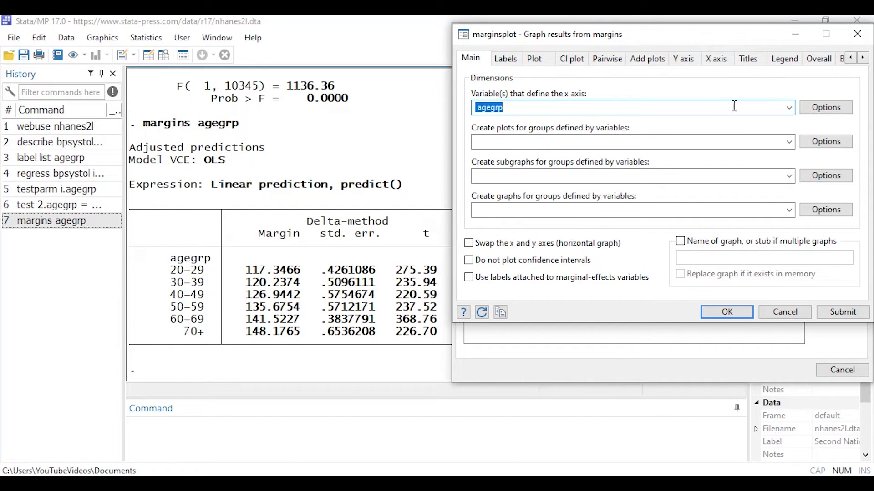
pyautogui.click(849, 315)
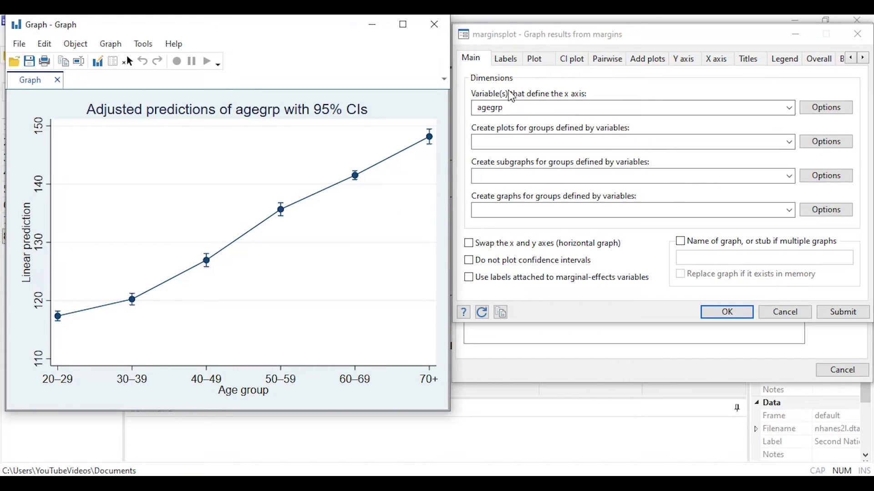
# Redraw the margins plot as a bar chart by setting Plot type to Bar
pyautogui.click(538, 65)
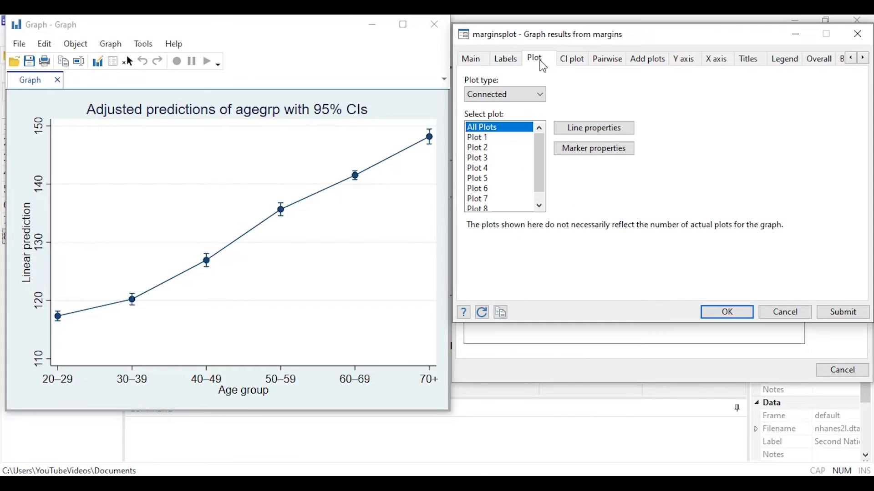
pyautogui.click(541, 96)
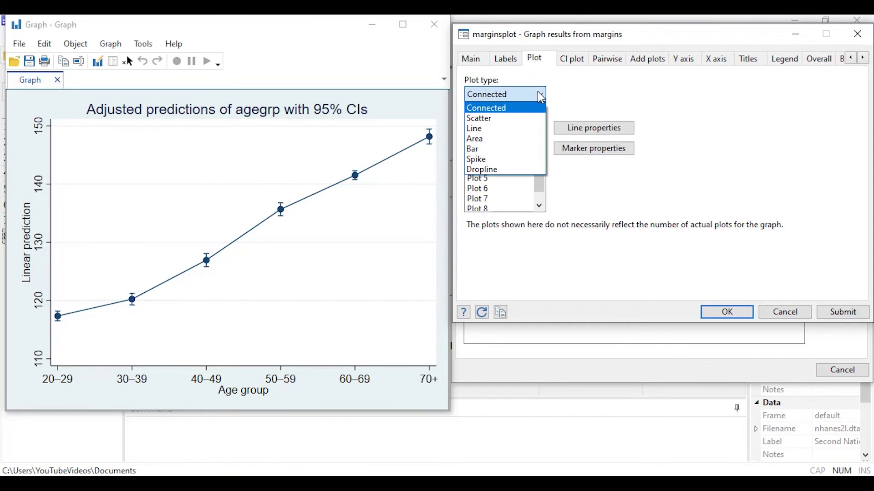
pyautogui.click(519, 150)
pyautogui.click(841, 313)
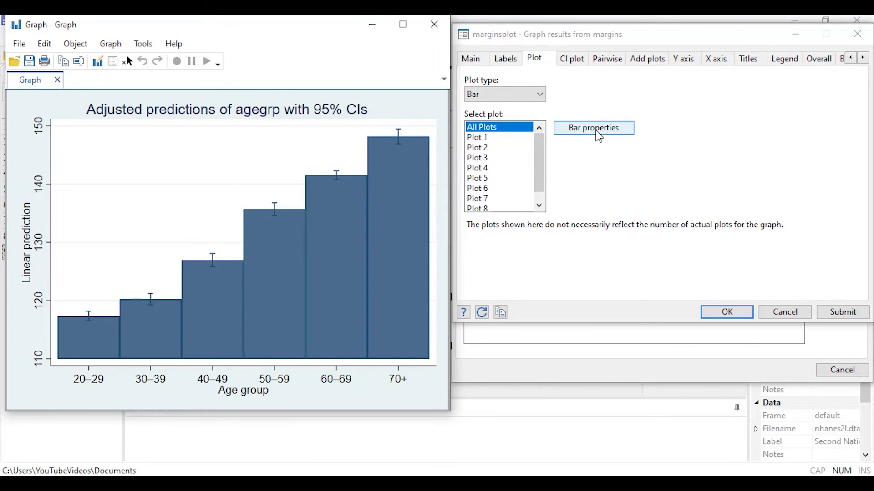
# Set the bar width to .9 and redraw the bars
pyautogui.click(594, 129)
pyautogui.click(602, 262)
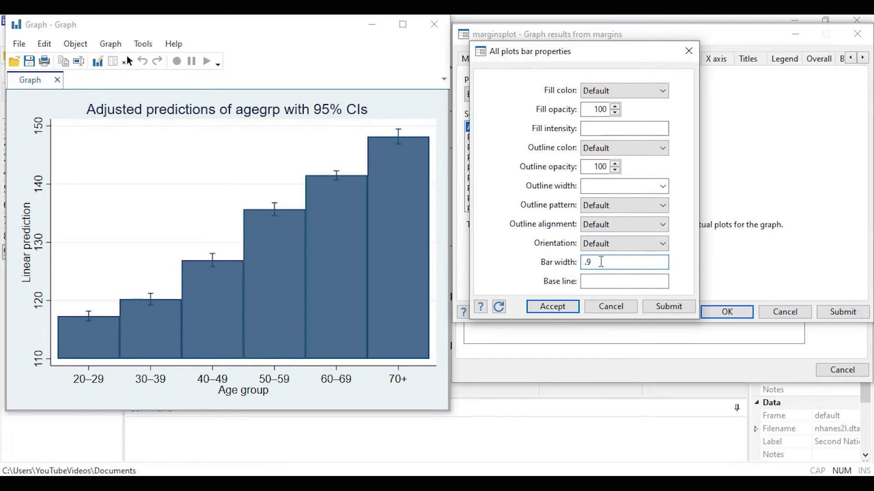
pyautogui.write('.9')
pyautogui.click(552, 306)
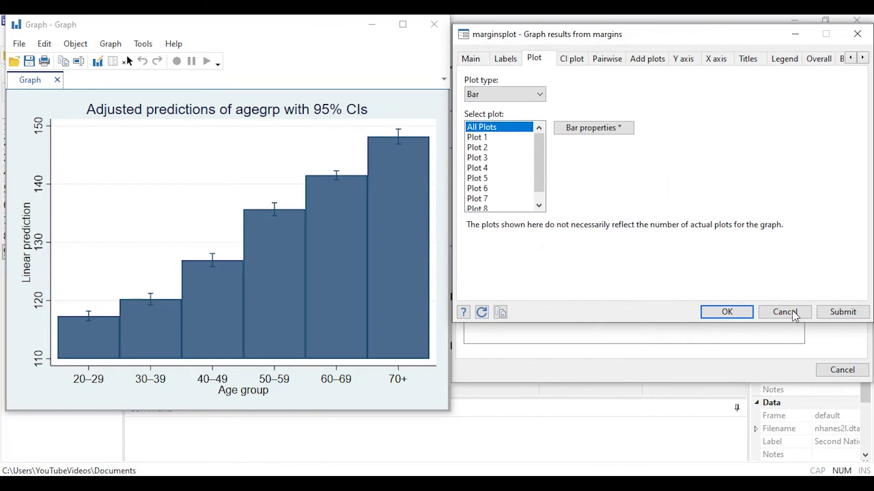
pyautogui.click(865, 314)
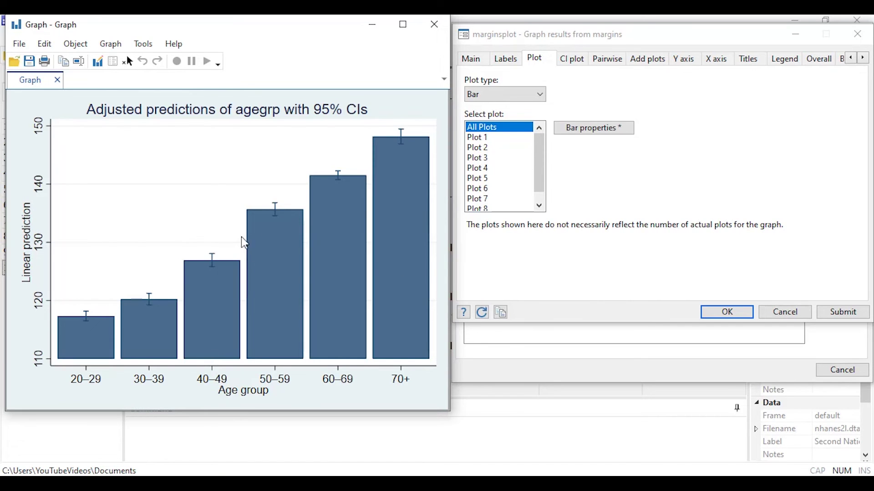
# Swap the x and y axes so age-group bars run horizontally
pyautogui.click(473, 58)
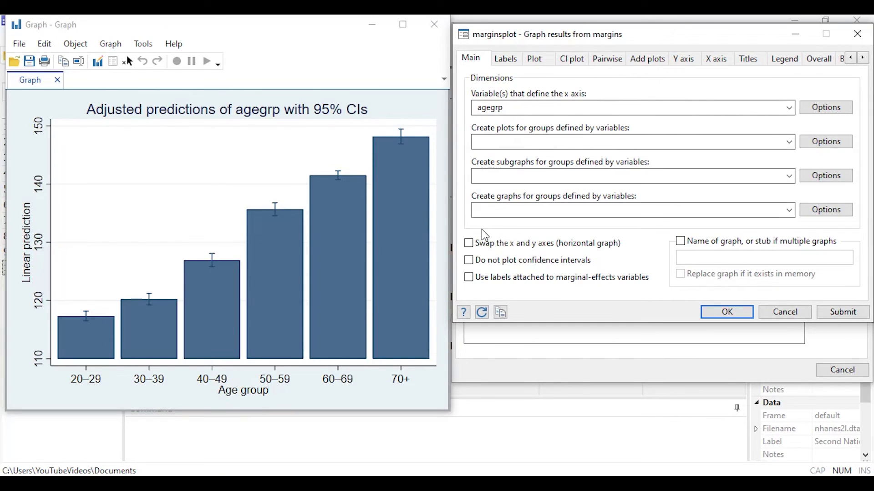
pyautogui.click(471, 247)
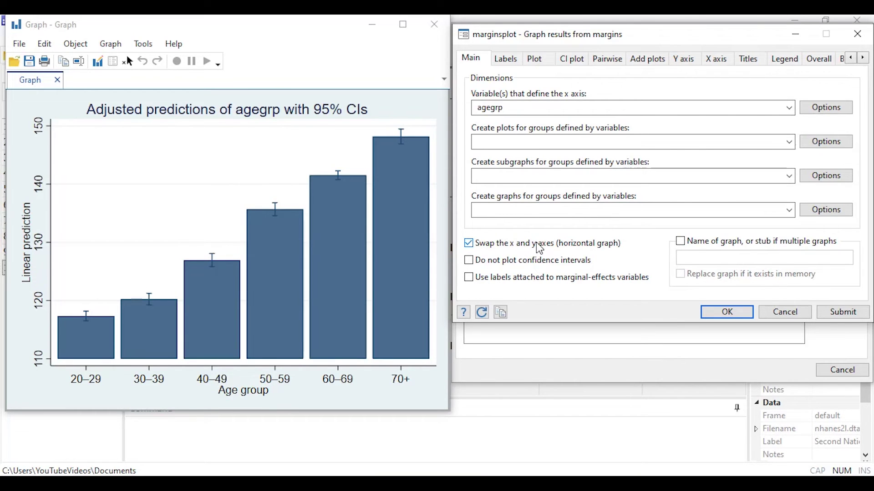
pyautogui.click(843, 314)
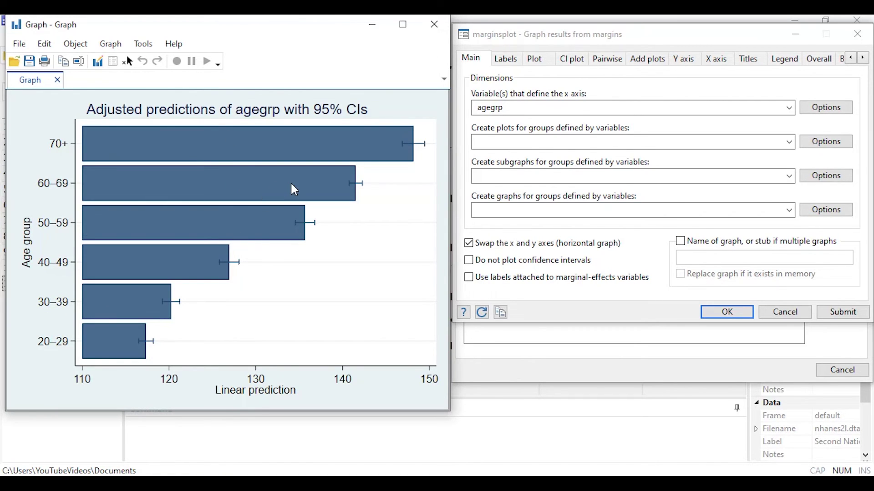
# Change the plot type from Bar to Scatter, showing dots with CI whiskers
pyautogui.click(537, 60)
pyautogui.click(538, 96)
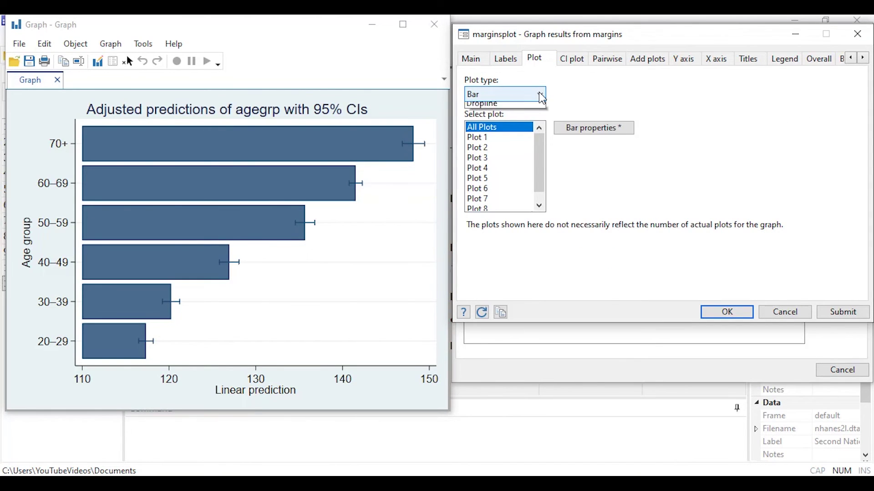
pyautogui.click(536, 118)
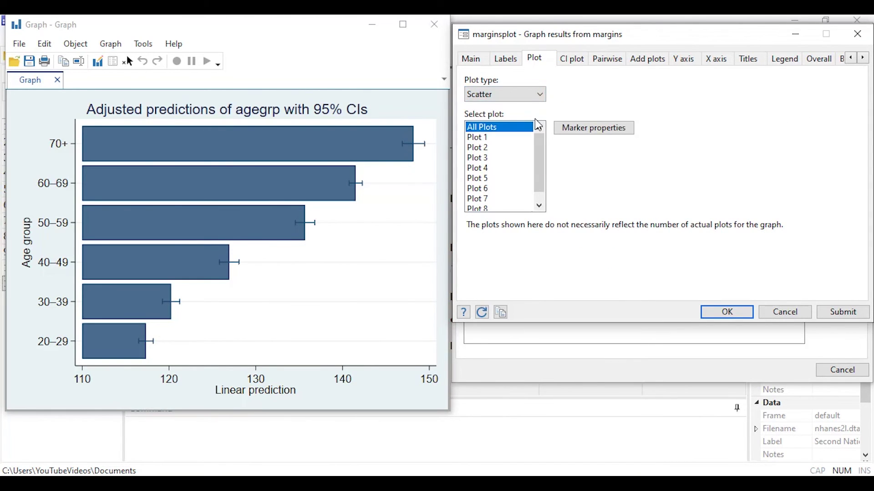
pyautogui.click(841, 314)
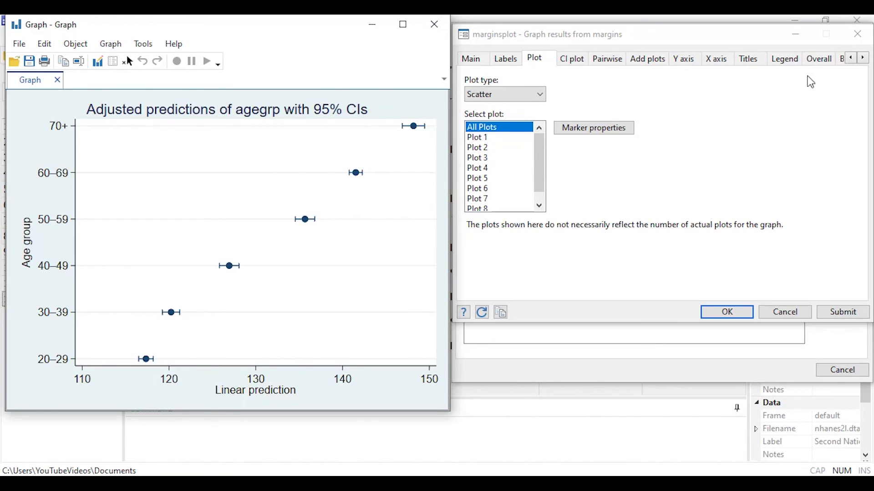
pyautogui.click(819, 63)
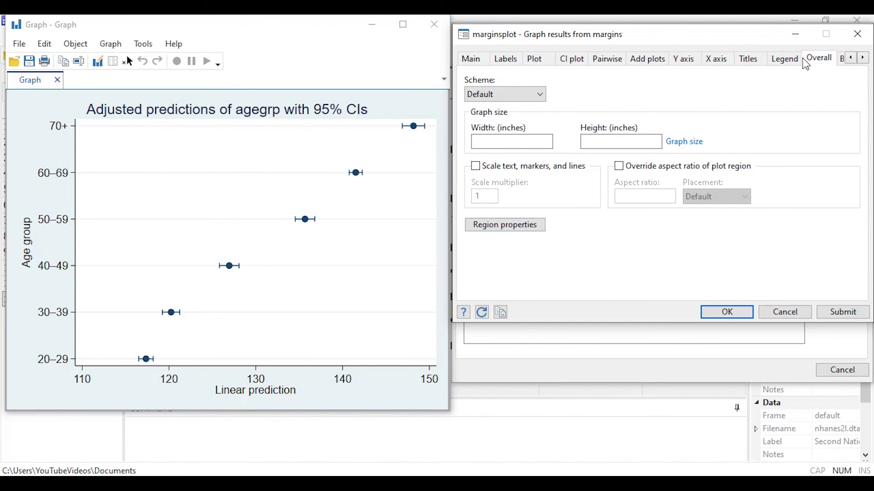
# Give the plot region a Large margin, redraw, then close the graph and region dialog
pyautogui.click(512, 227)
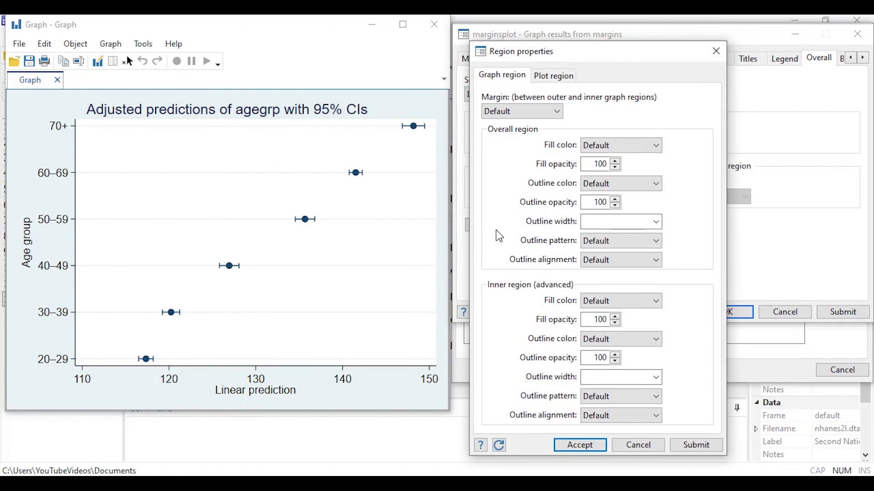
pyautogui.click(550, 82)
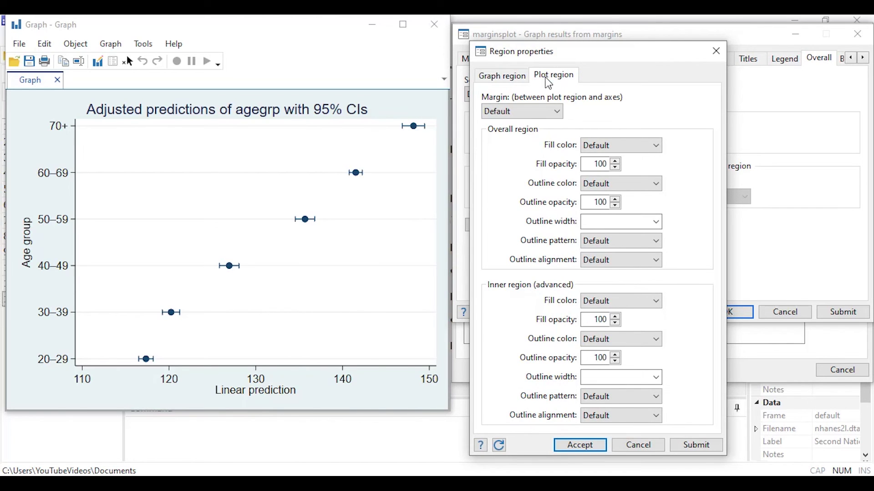
pyautogui.click(559, 114)
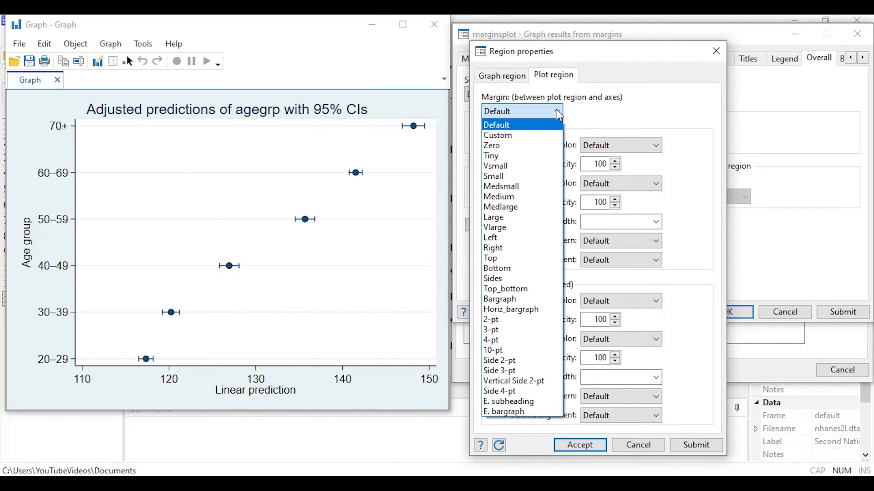
pyautogui.click(521, 218)
pyautogui.click(697, 445)
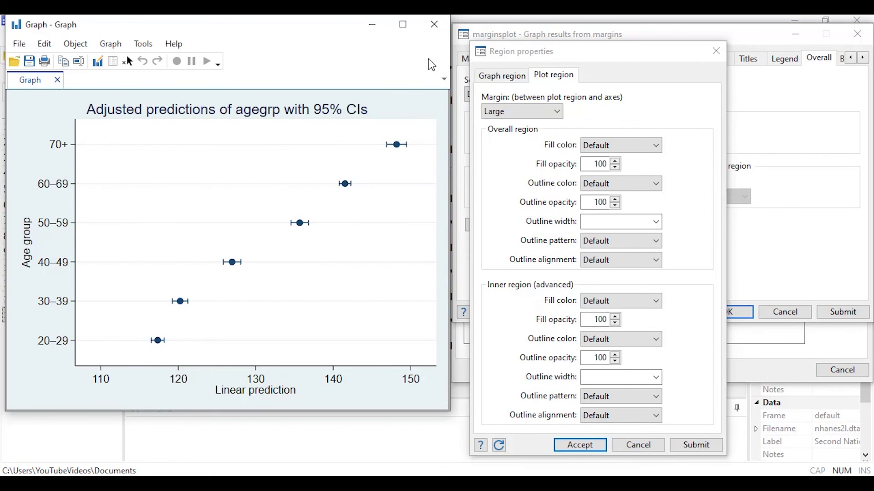
pyautogui.click(436, 27)
pyautogui.click(716, 51)
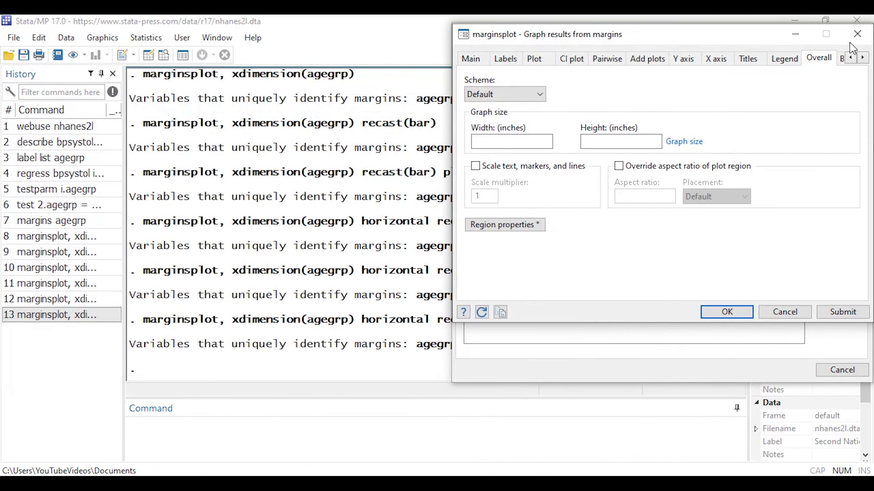
# Close the graph settings and Postestimation Selector, then select all 13 History commands
pyautogui.click(862, 41)
pyautogui.click(858, 35)
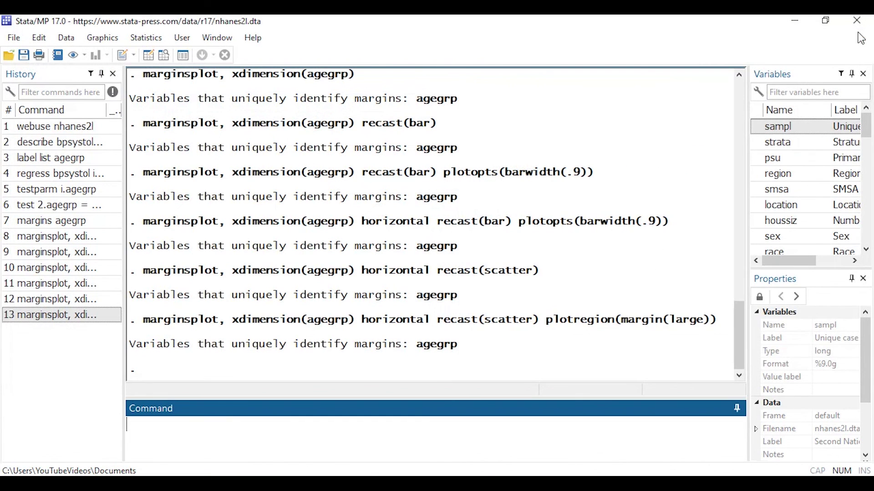
pyautogui.click(36, 132)
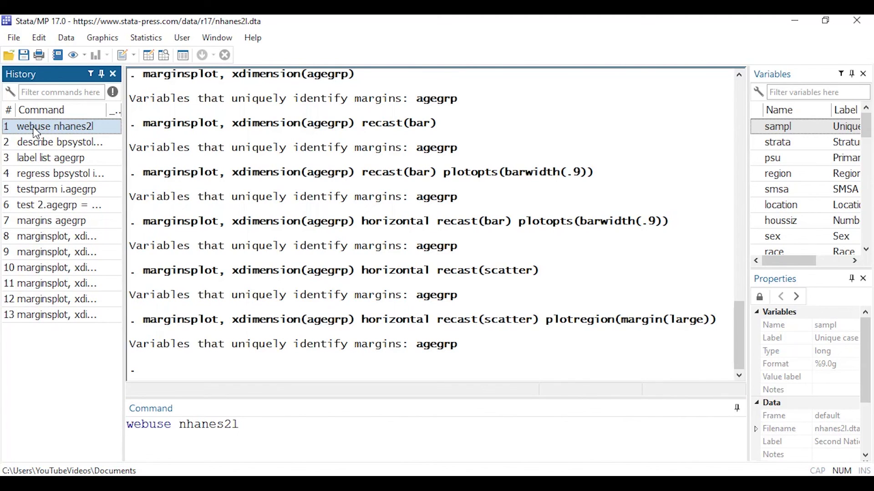
pyautogui.rightClick(37, 133)
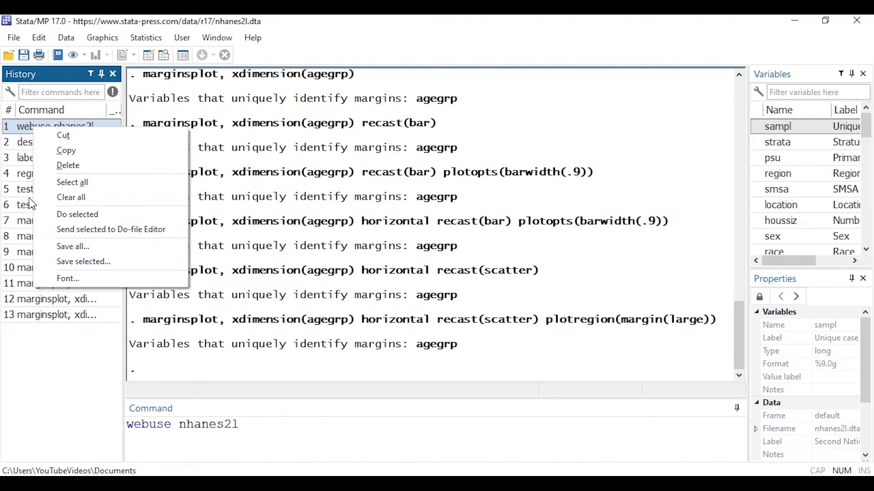
pyautogui.click(57, 184)
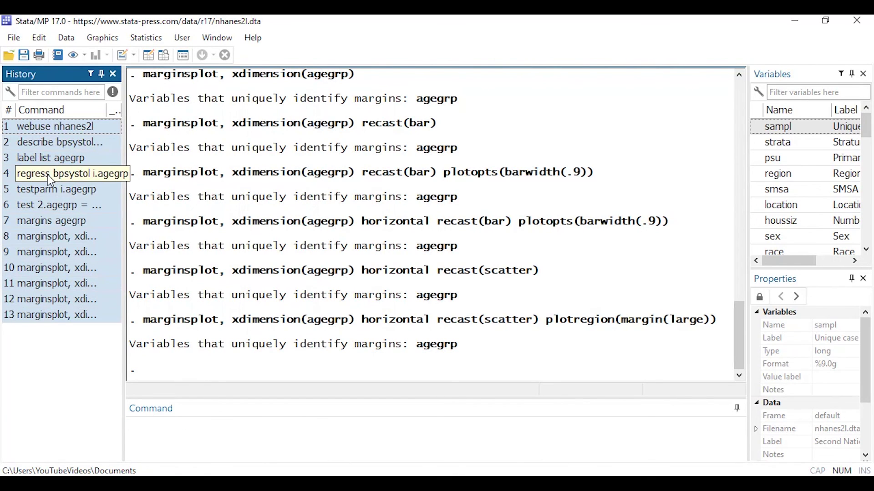
# Send the selected commands to a new do-file, Untitled2, and inspect line 10
pyautogui.rightClick(48, 175)
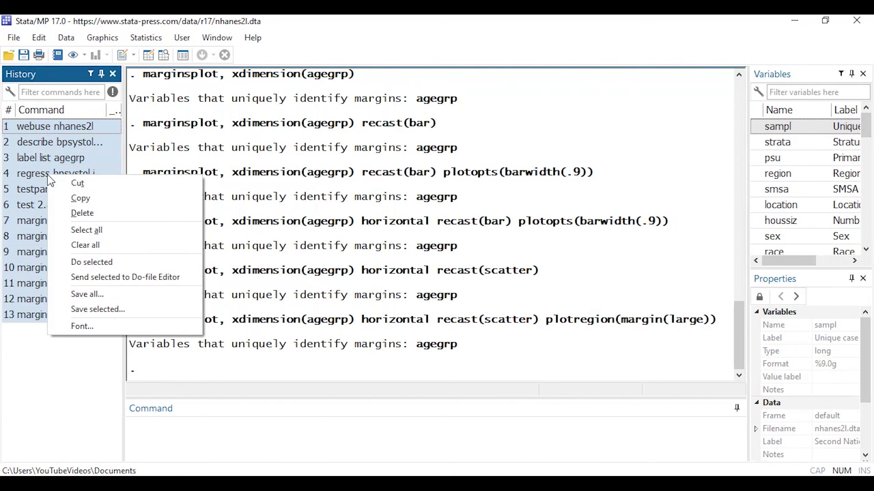
pyautogui.click(66, 278)
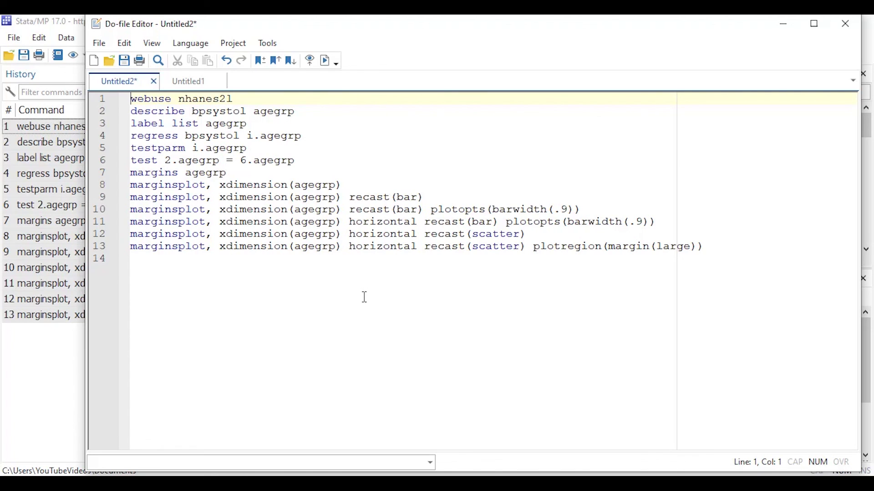
pyautogui.moveTo(582, 210); pyautogui.dragTo(111, 207)
pyautogui.click(339, 284)
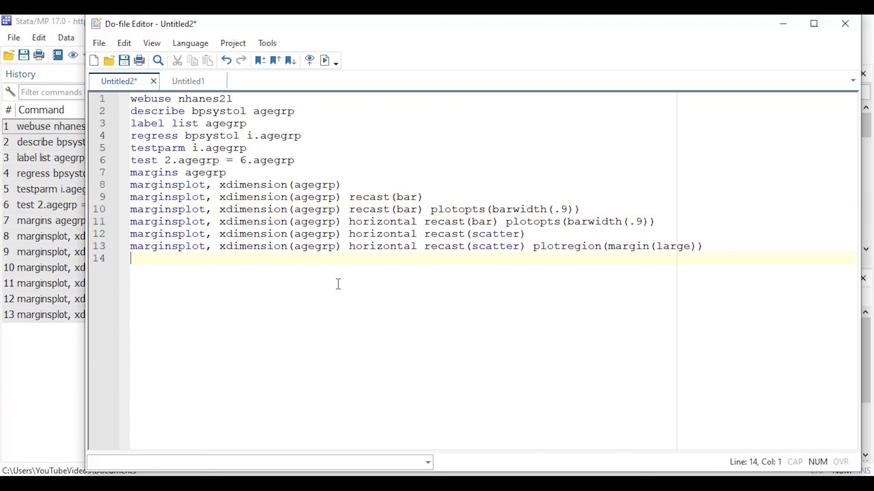